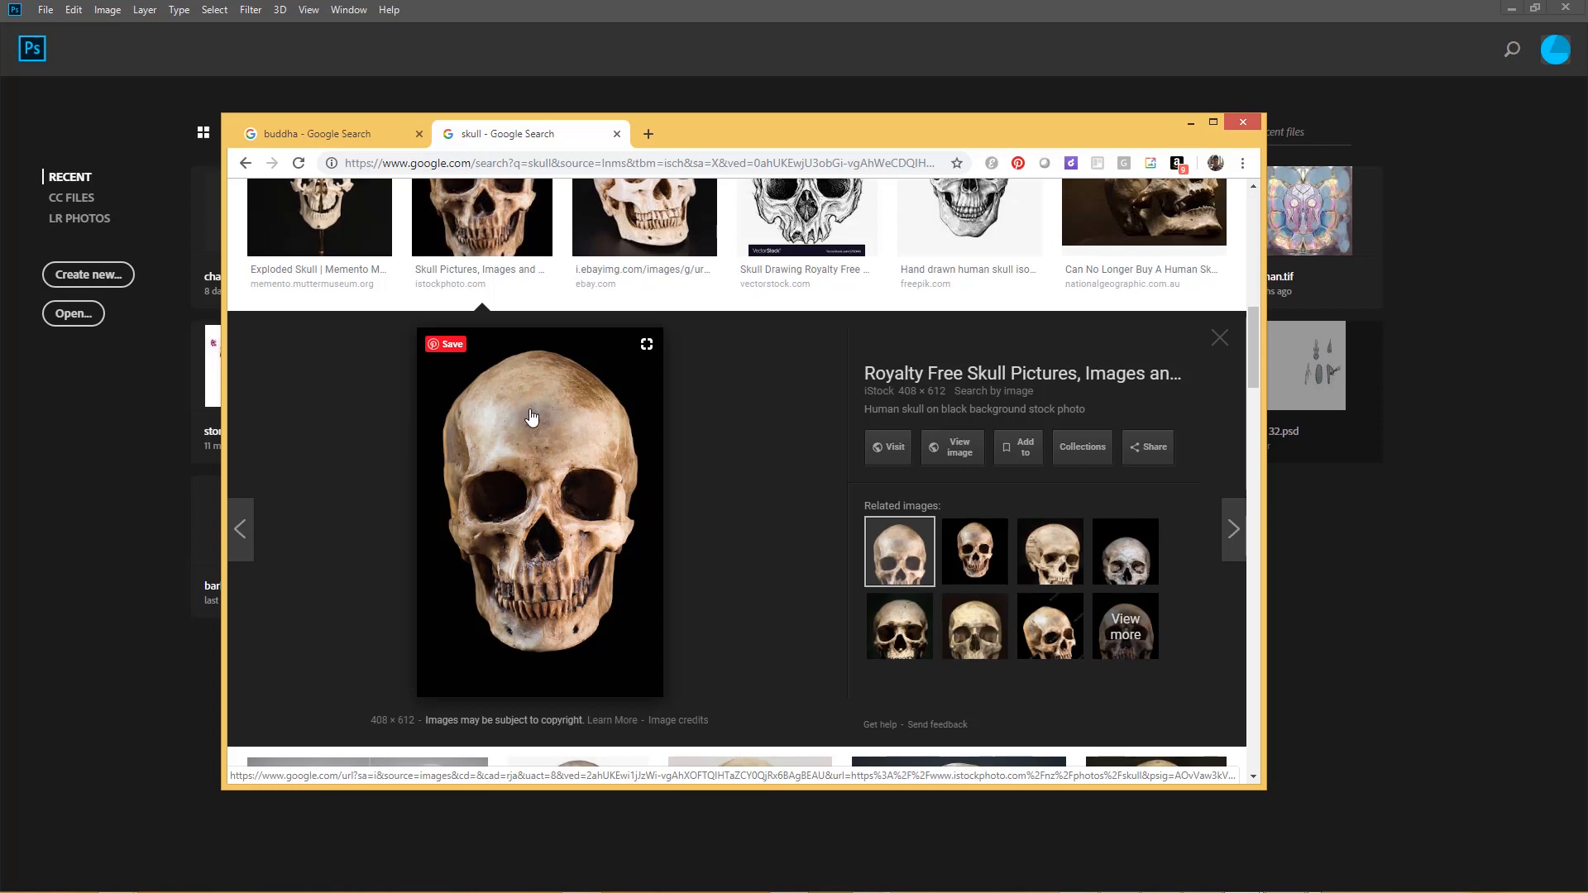
Copy the skull image from the Google Images preview and switch to Photoshop
right_click(530, 410)
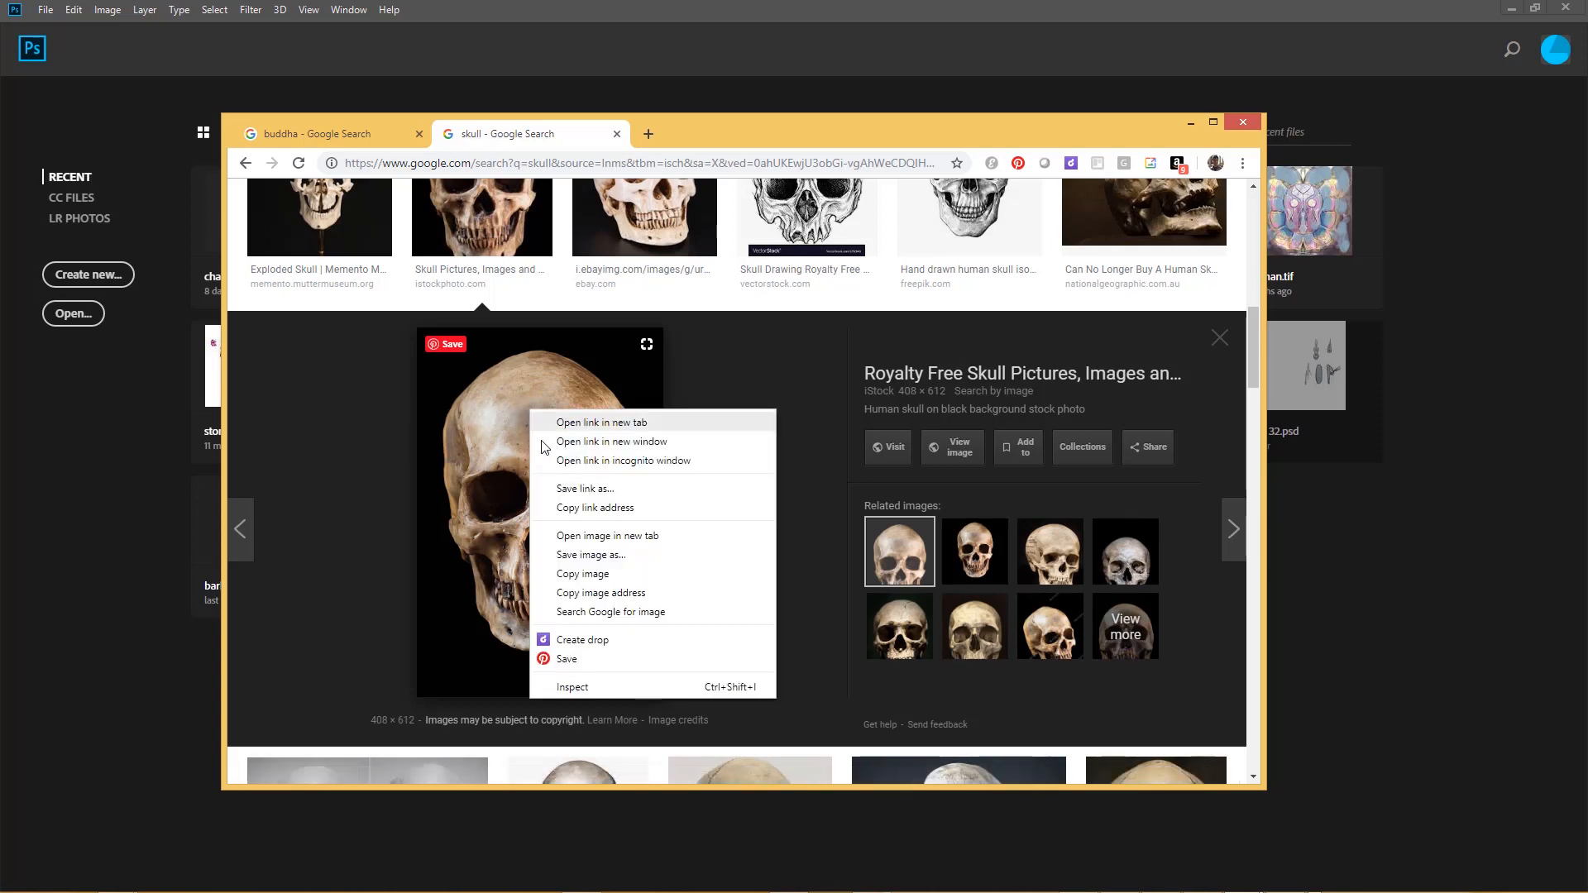
click(593, 576)
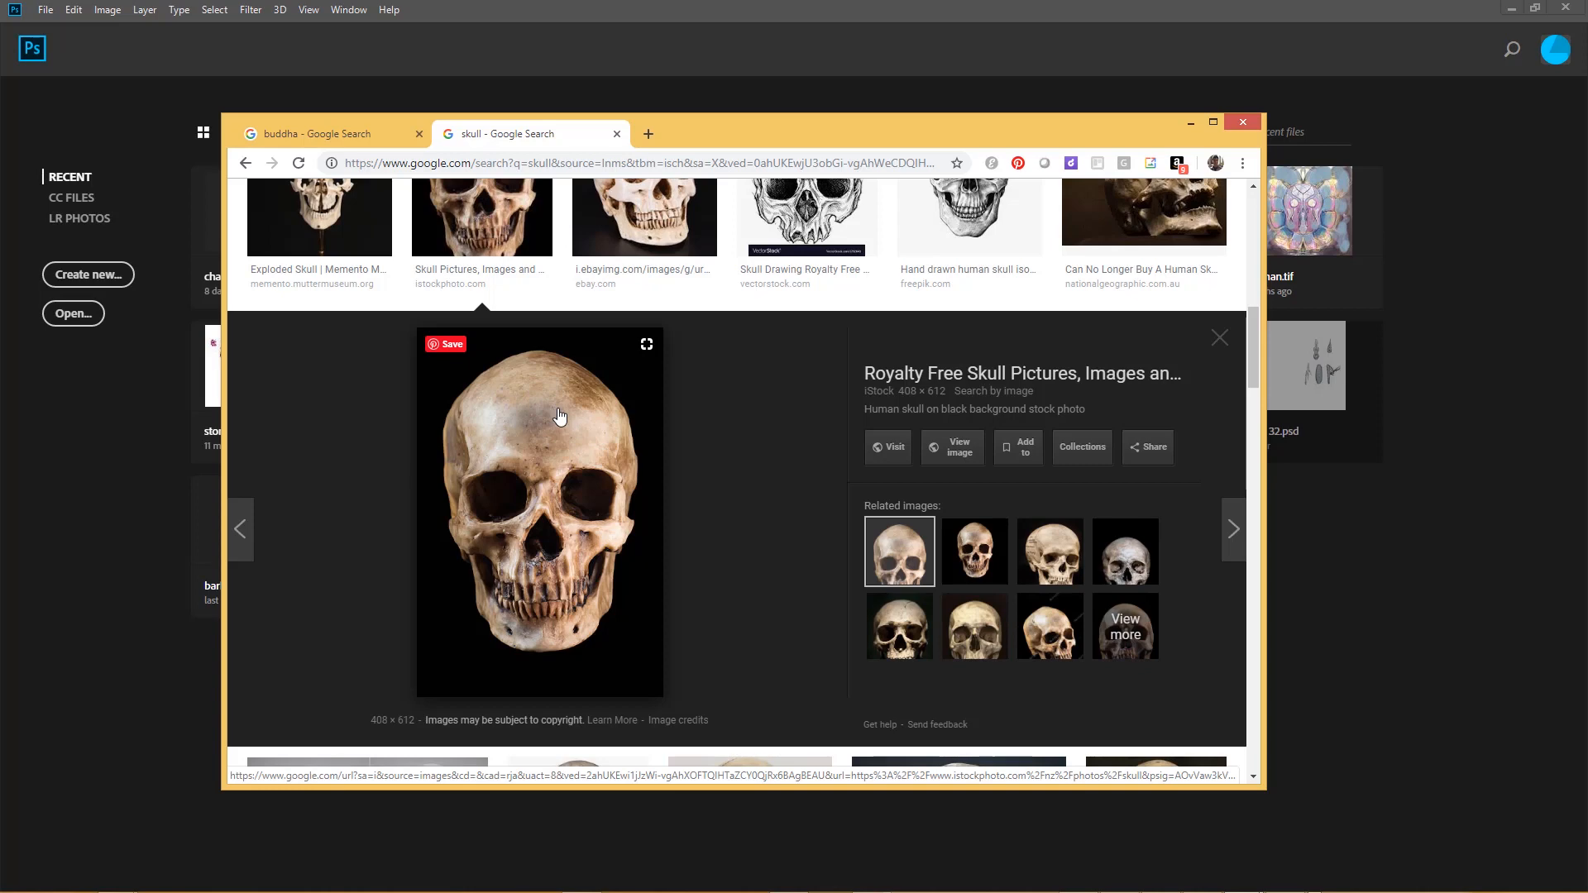
key(alt+Tab)
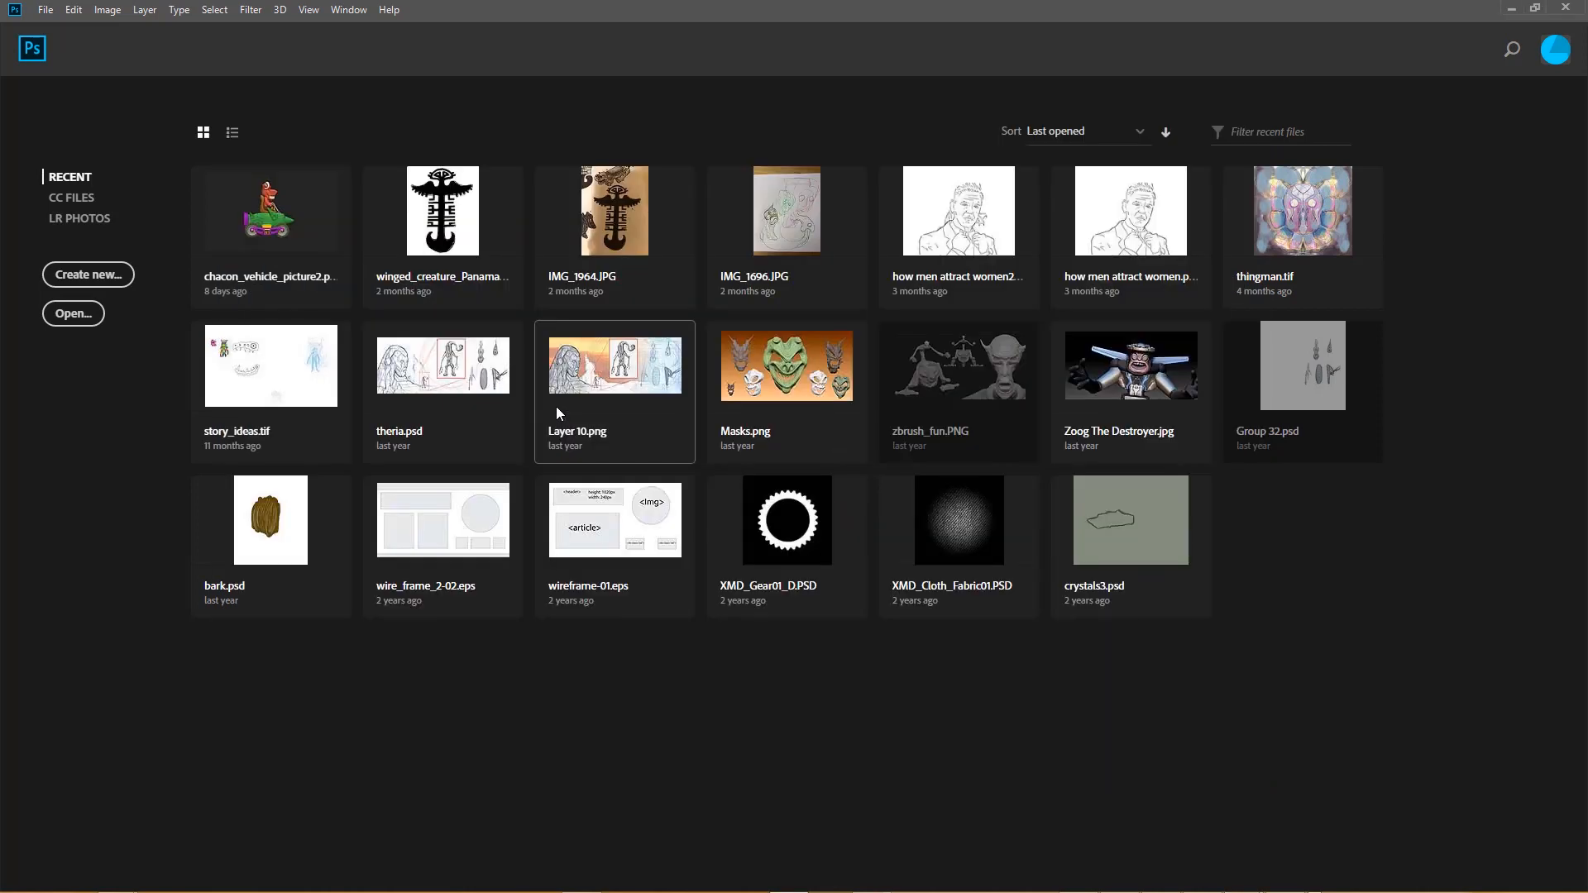
Create a new clipboard-sized document named skull, 408 × 612 pixels, and paste the skull image into it
click(45, 9)
click(65, 32)
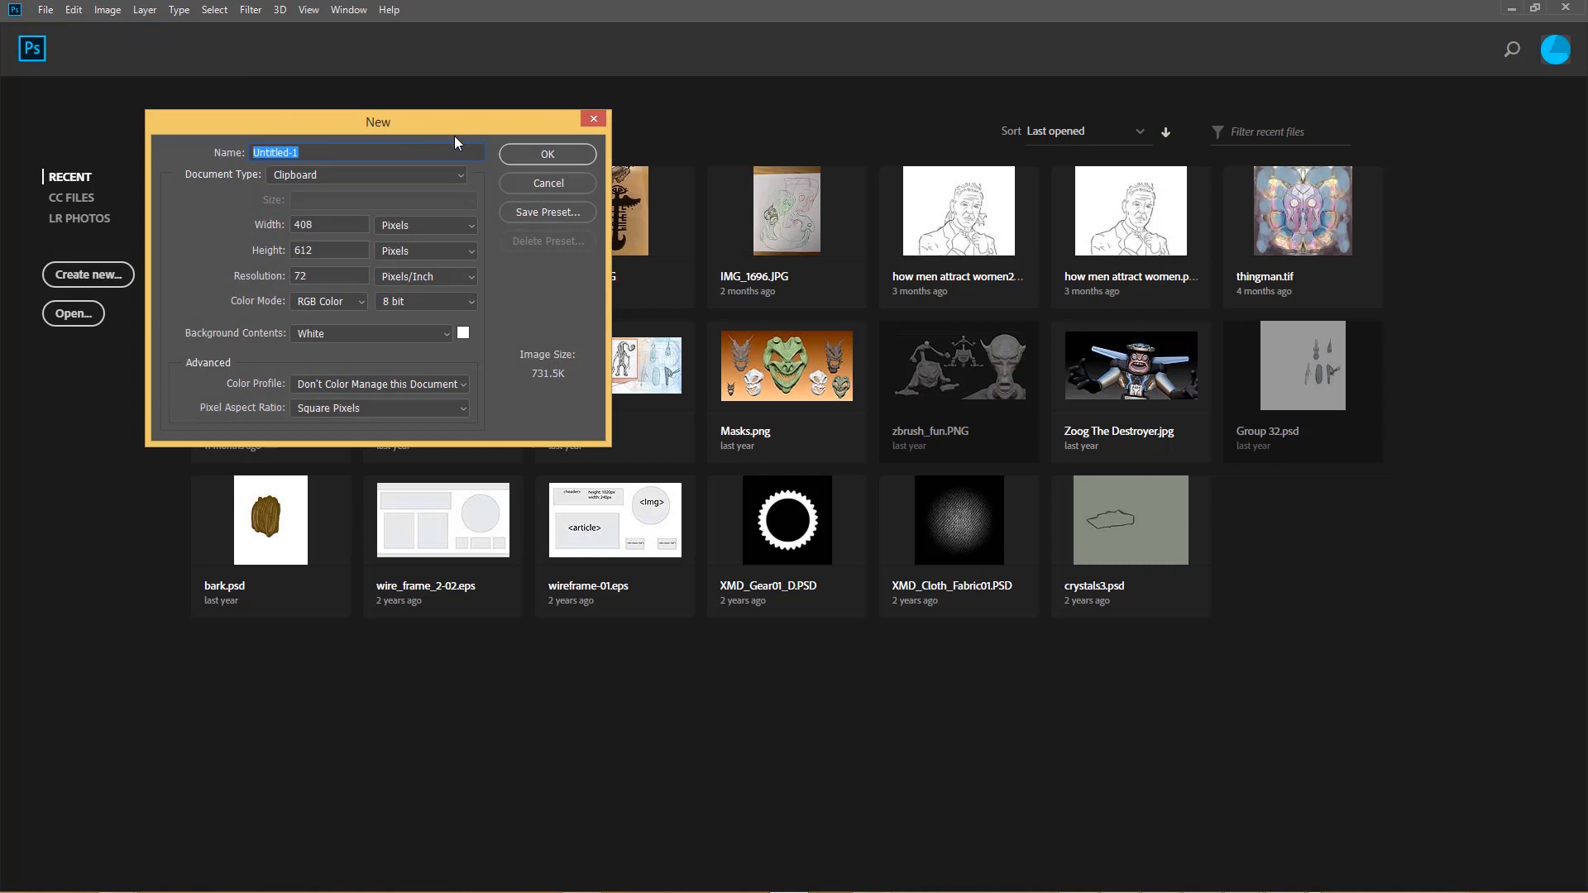
text(skull)
click(549, 153)
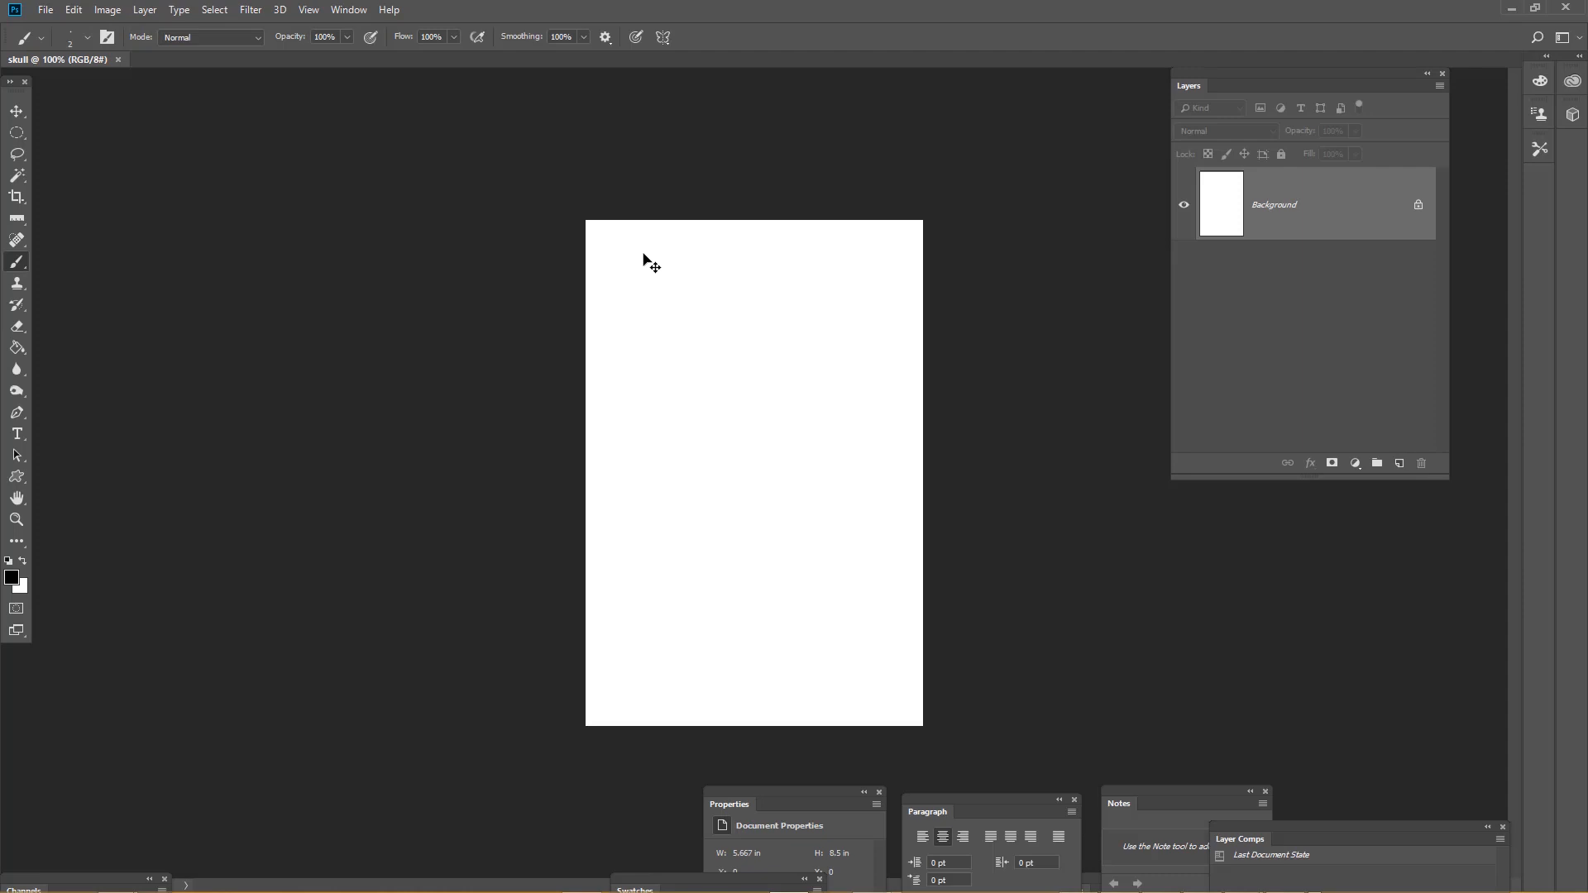
drag(645, 256, 644, 256)
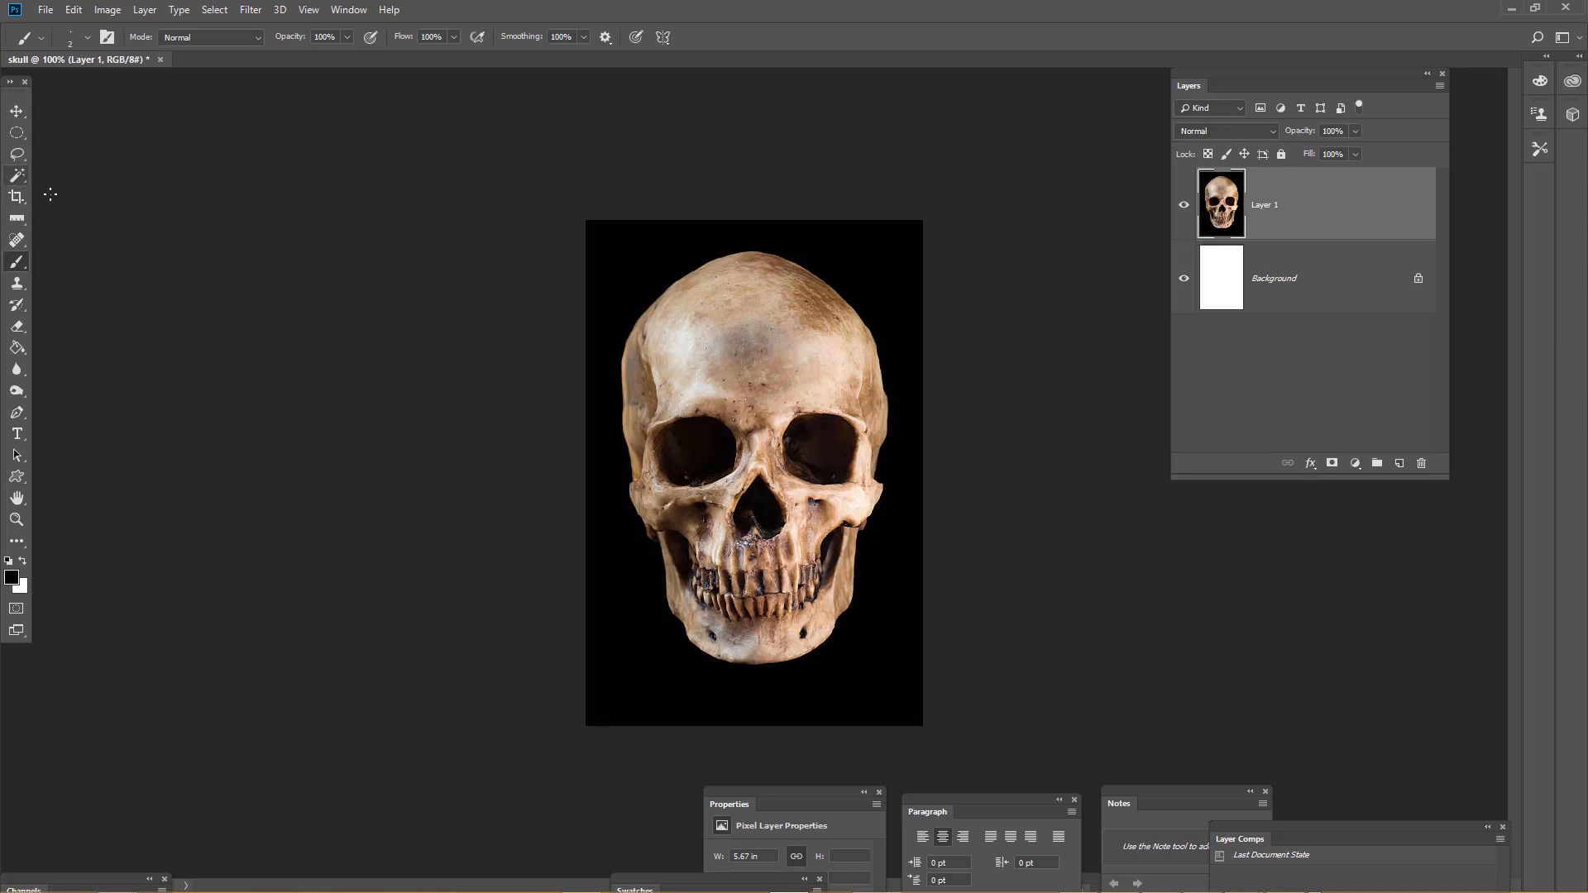
Switch to the Magic Wand tool and set its sample size to 5 by 5 Average
click(17, 175)
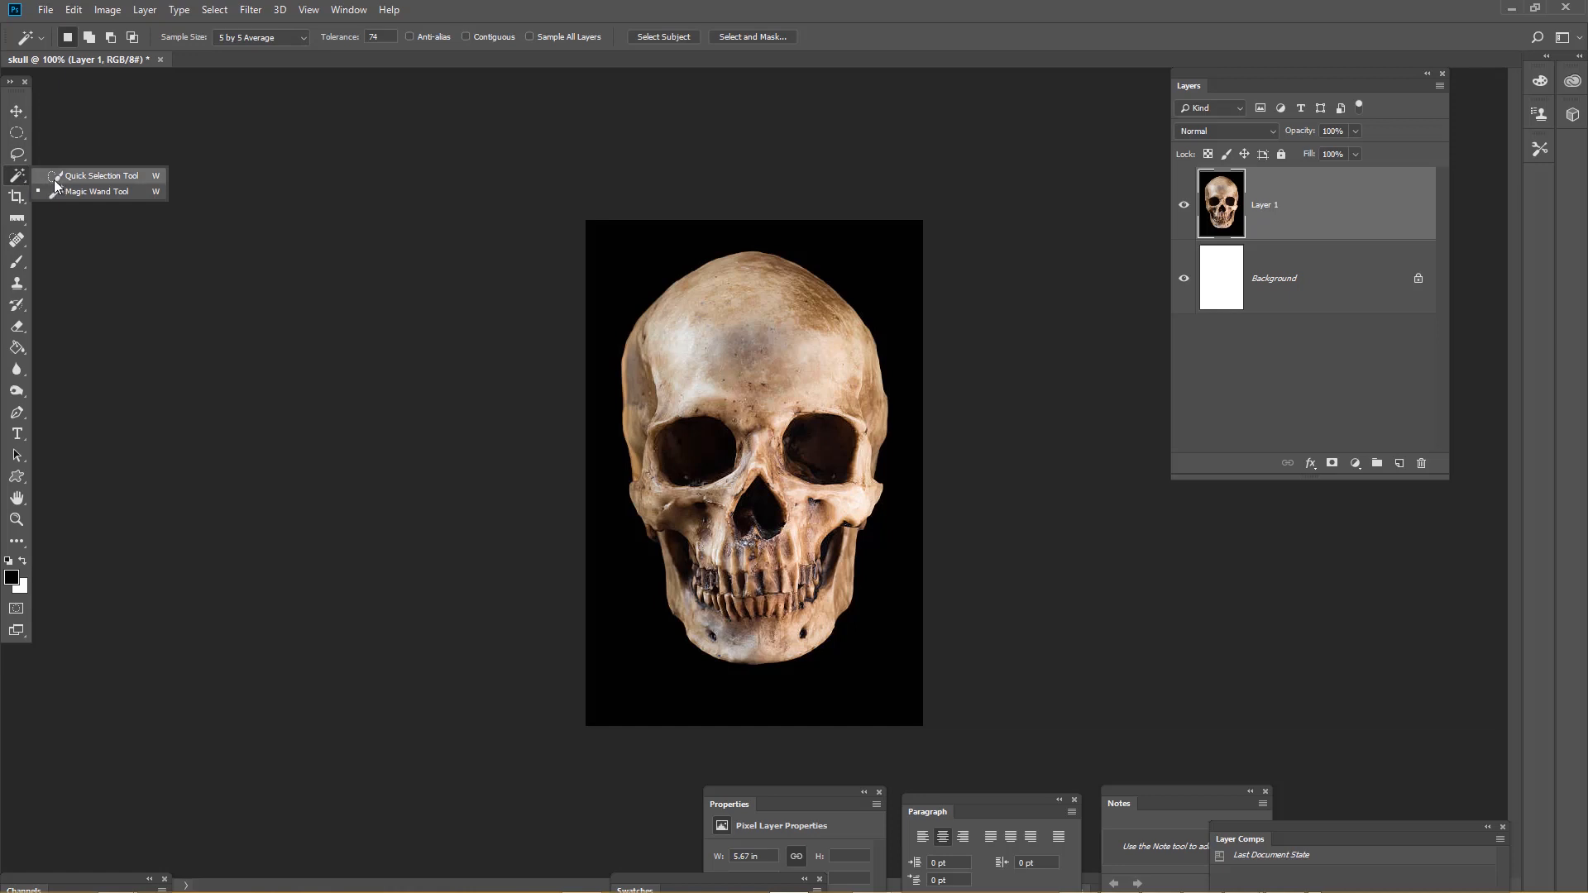
click(55, 177)
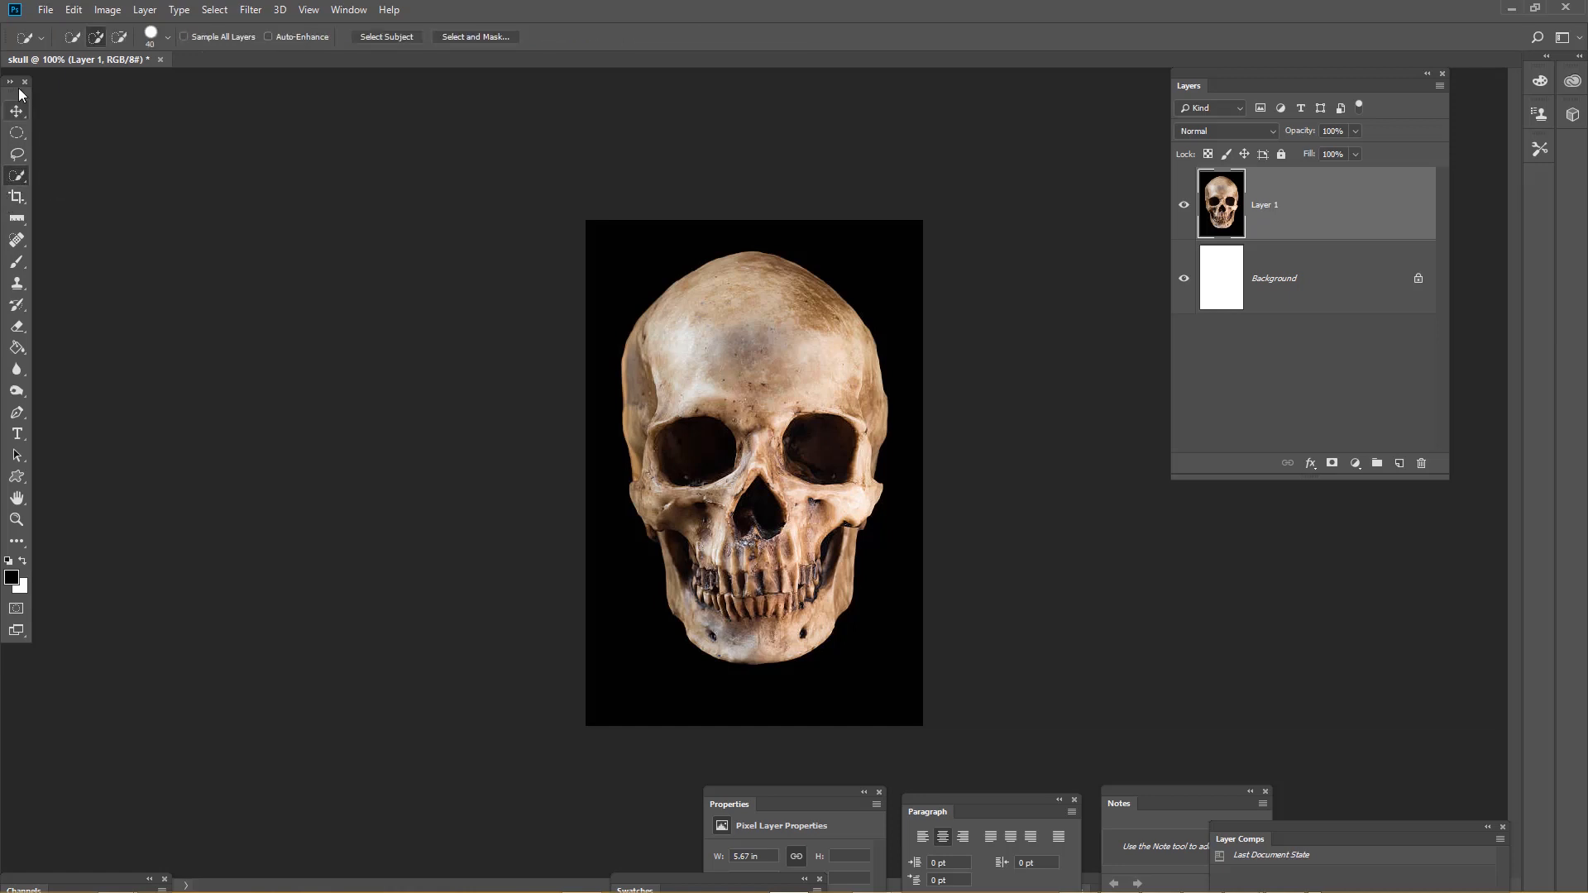
right_click(20, 175)
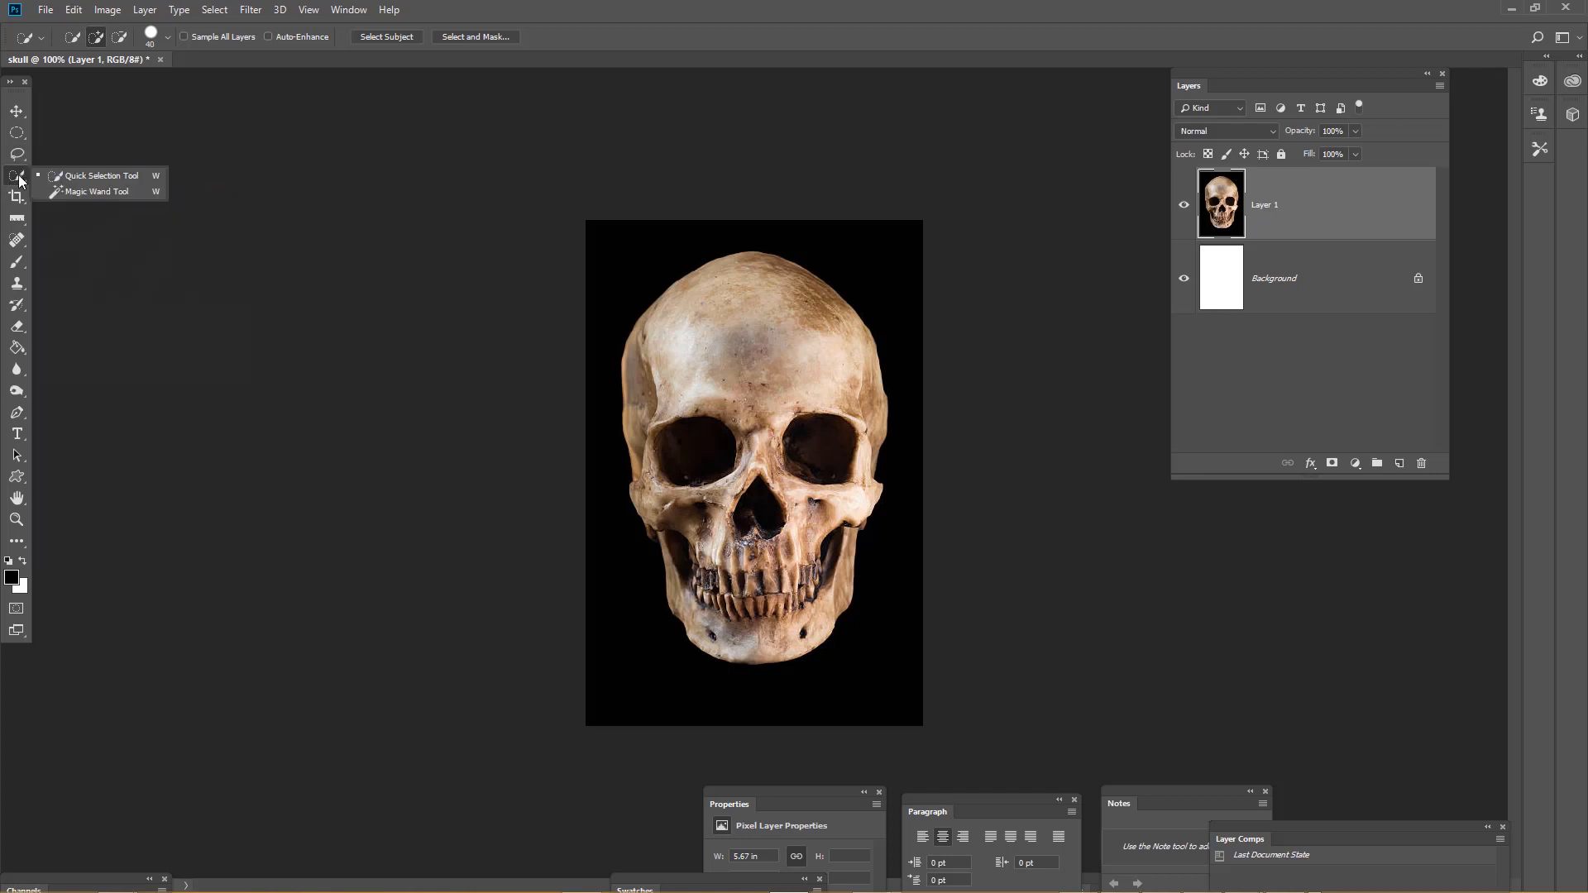
click(72, 193)
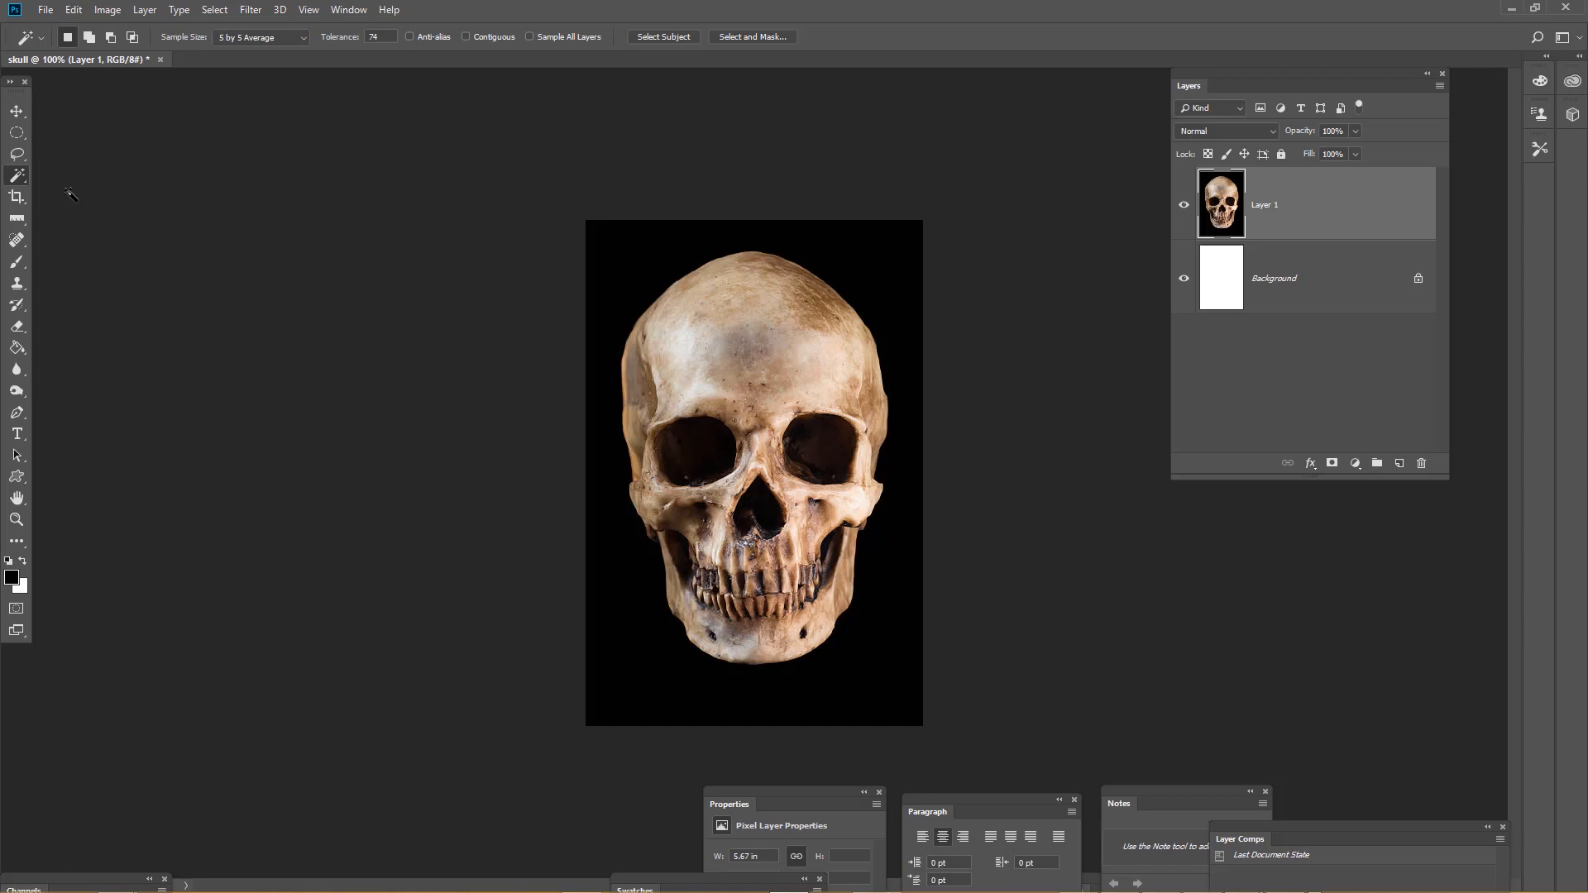
key(shift+w)
key(shift+w)
key(shift+w)
key(shift+w)
key(shift+w)
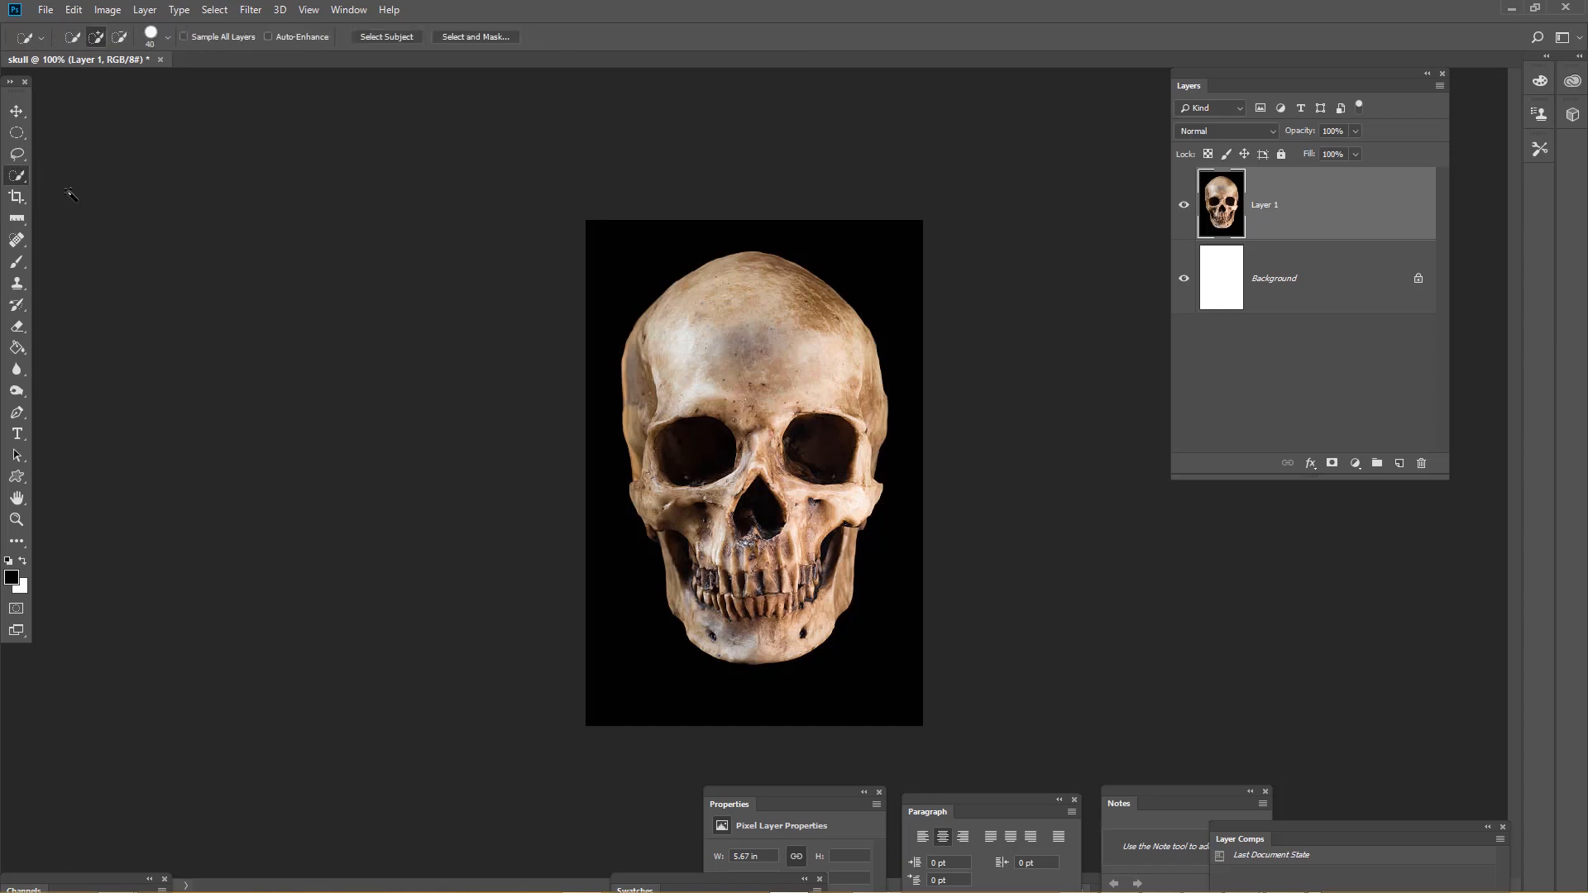
key(shift+w)
key(shift+w)
key(shift+w)
key(shift+w)
key(shift+w)
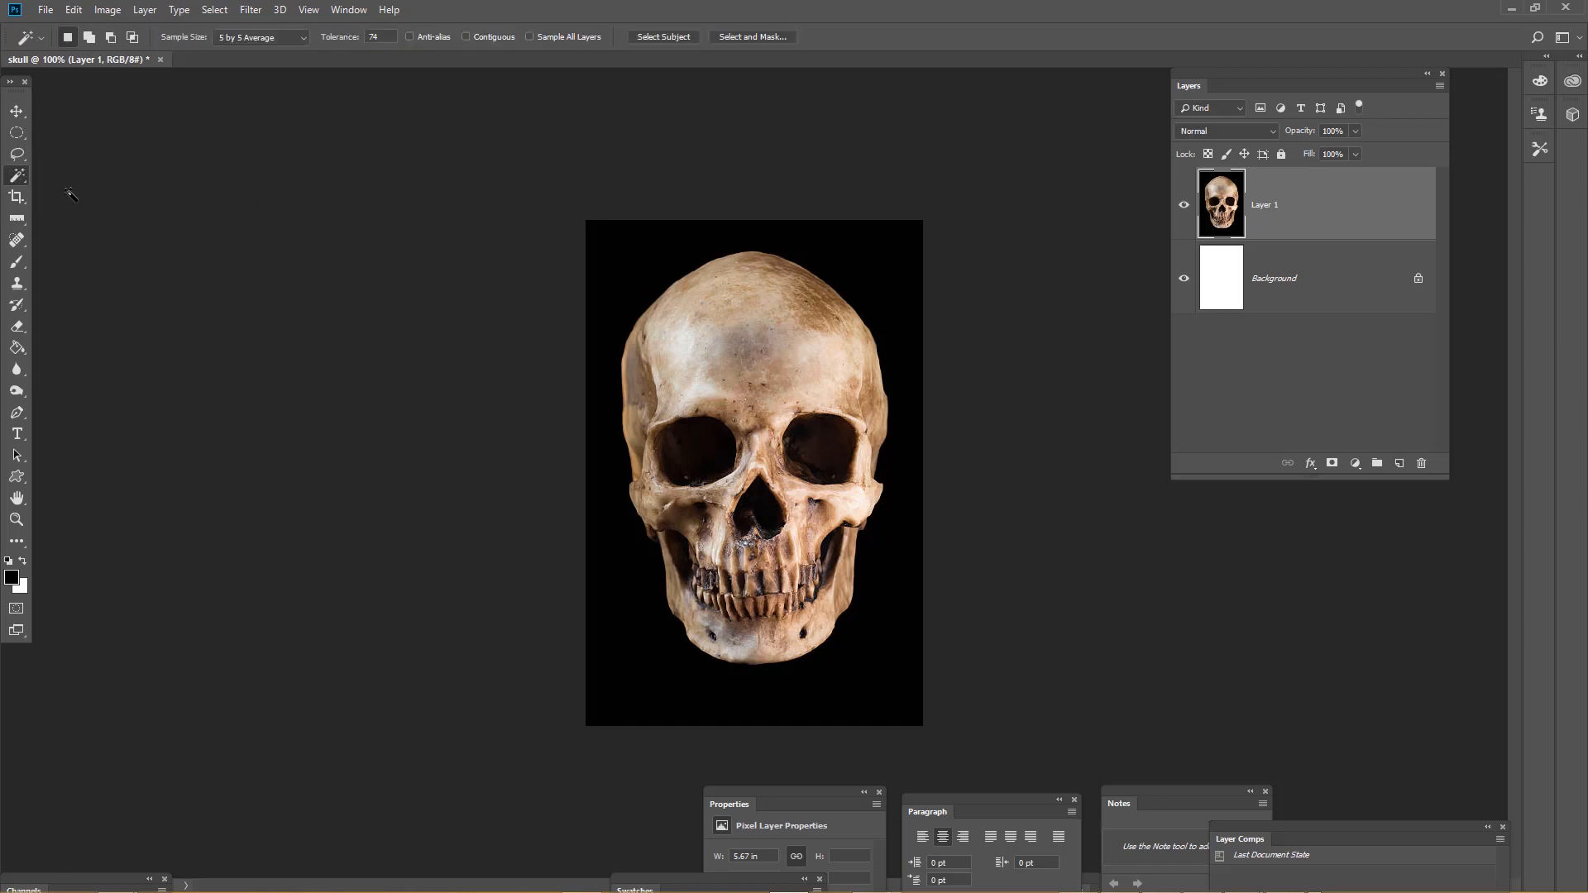
key(shift+w)
key(shift+w)
key(shift+w)
key(shift+w)
key(shift+w)
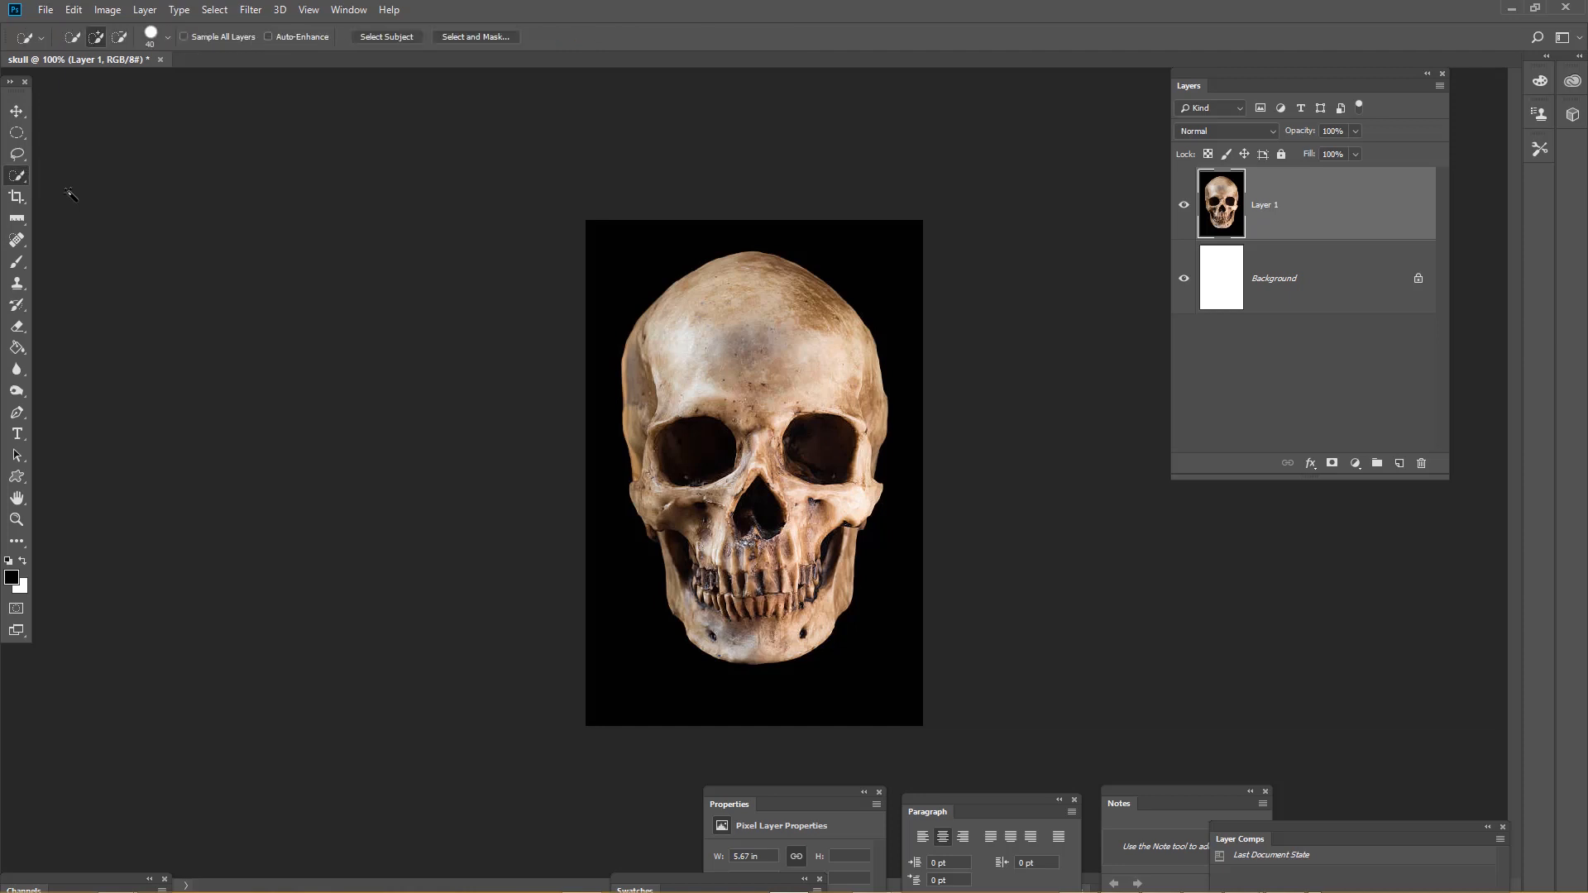
key(shift+w)
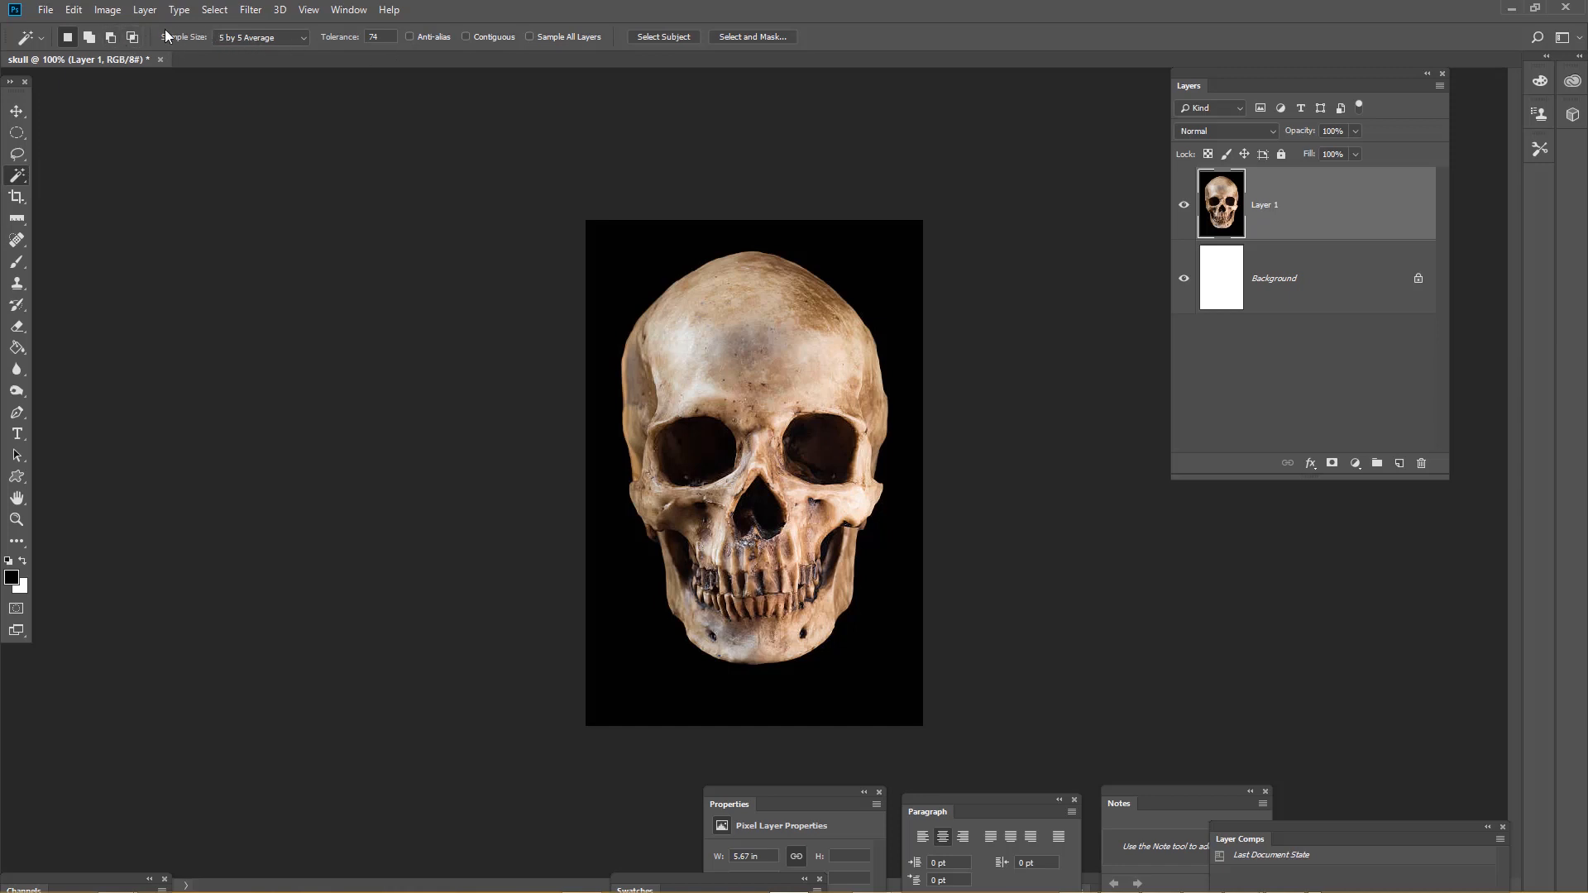
click(300, 38)
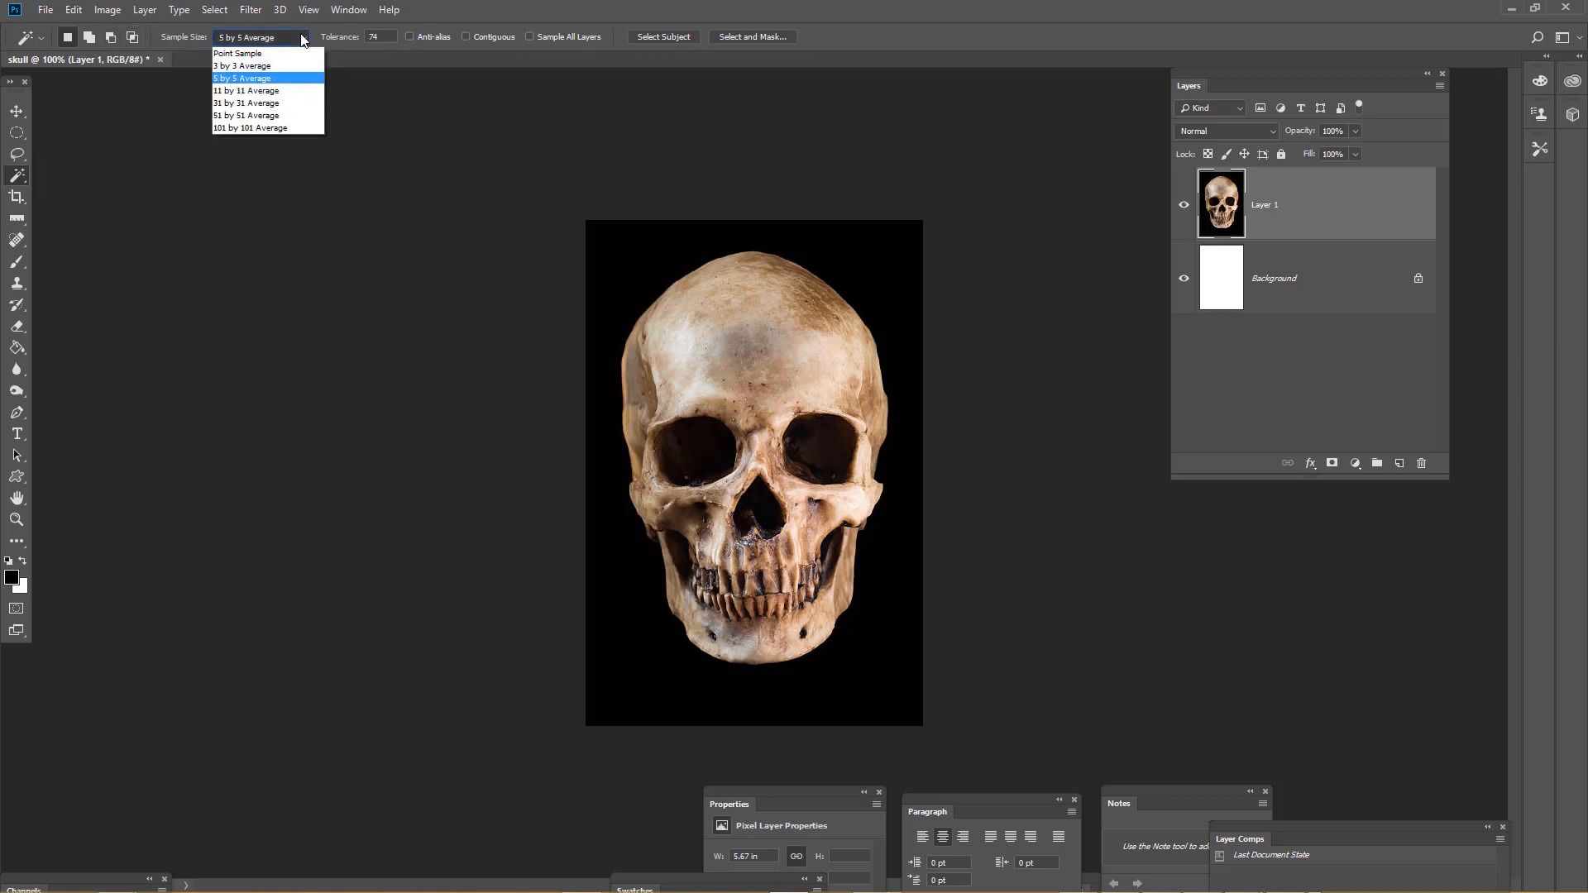
click(291, 79)
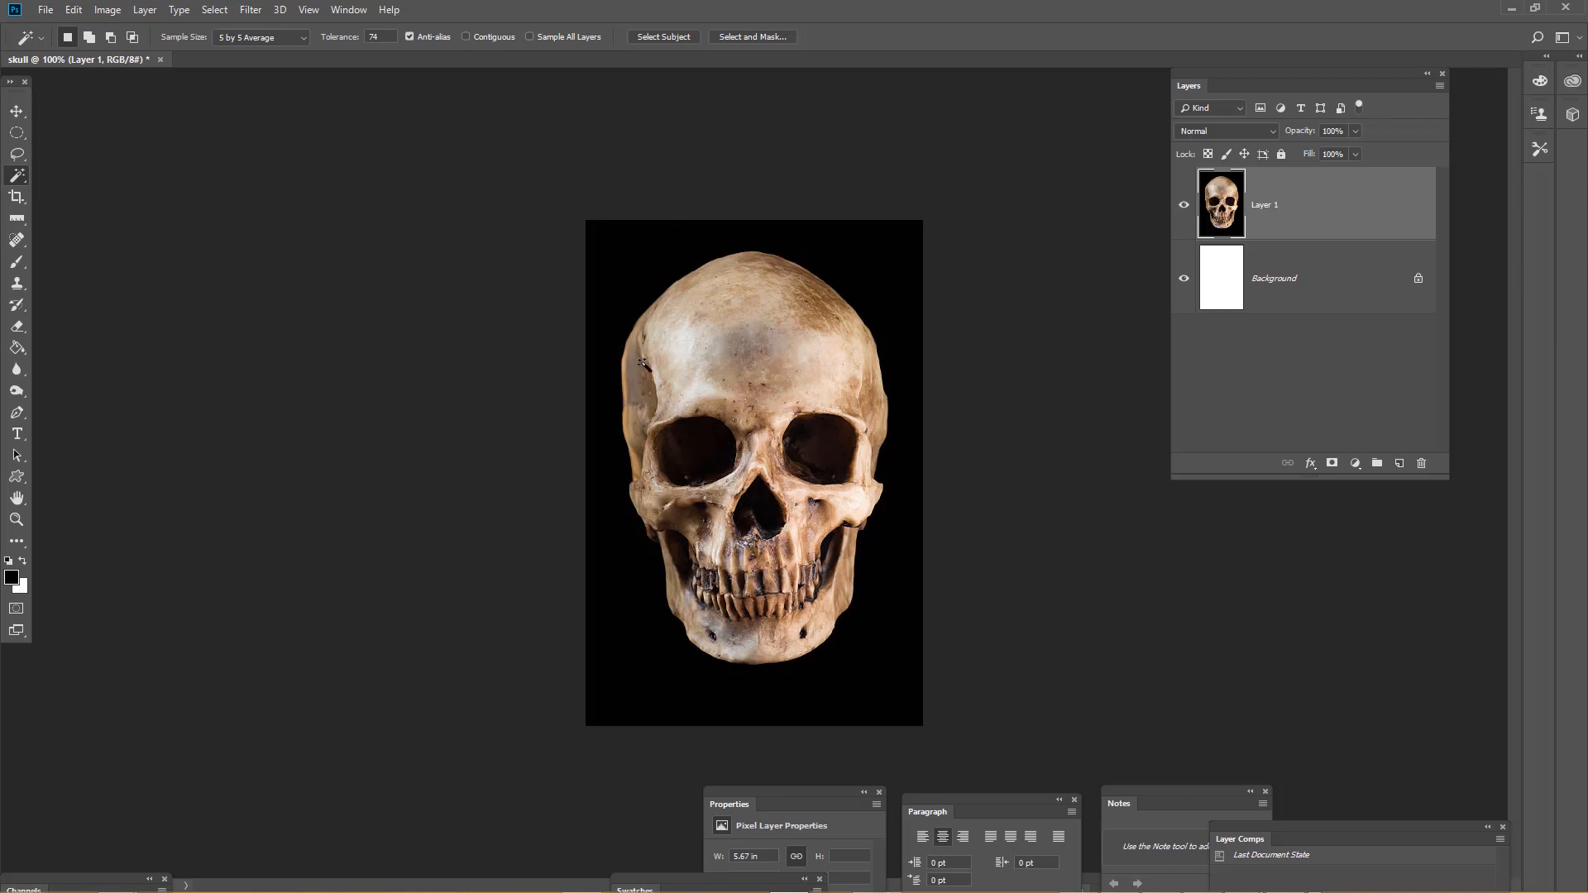
Select the black background around the skull with the Magic Wand, then invert the selection
click(636, 260)
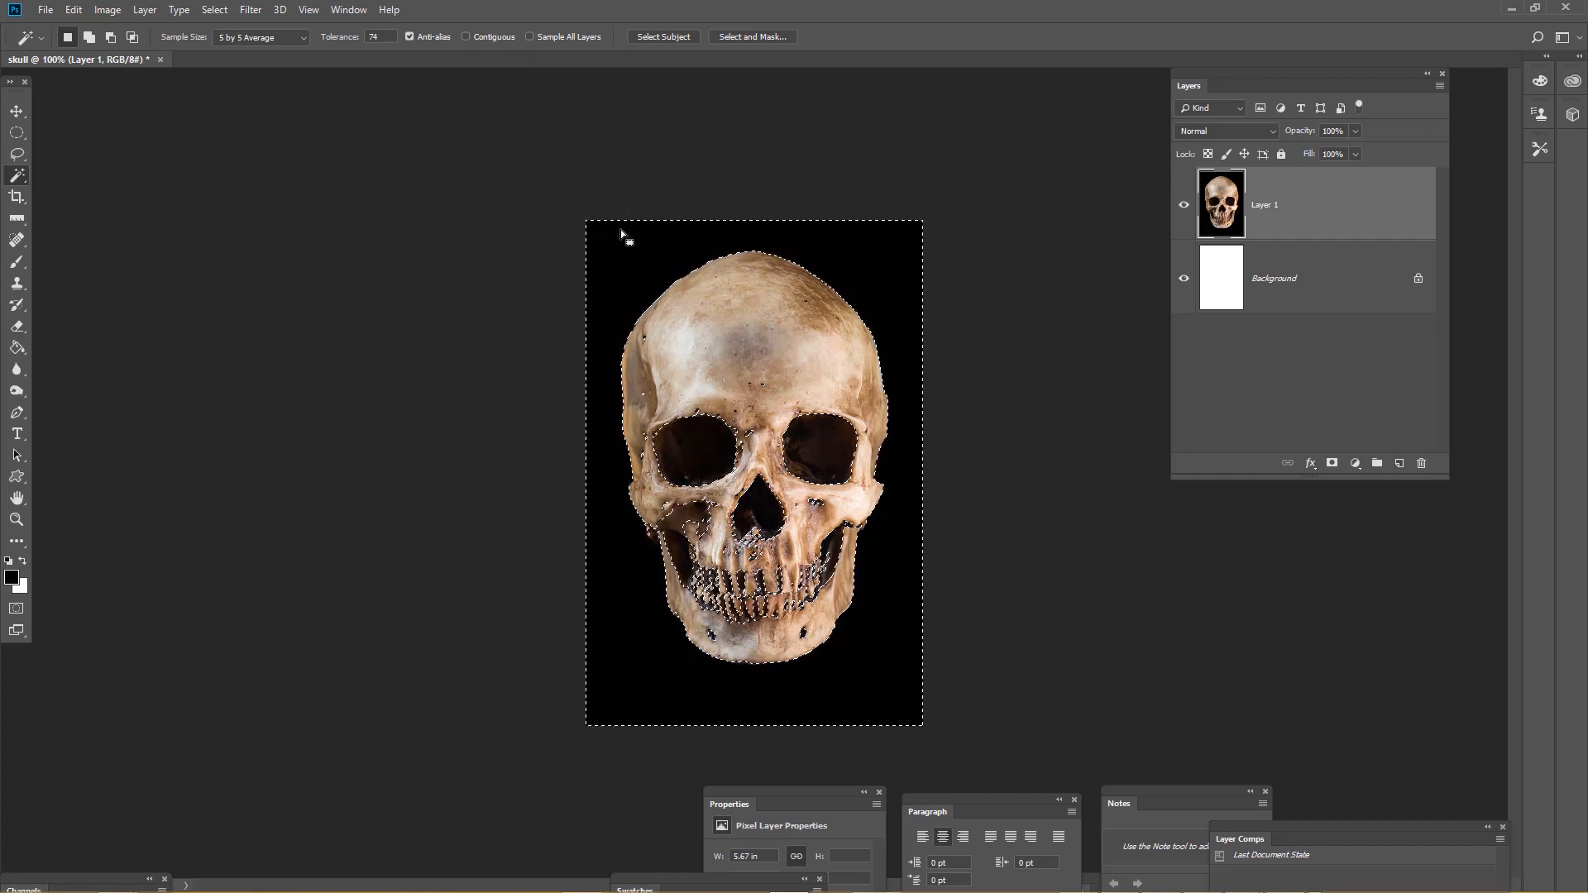
click(217, 10)
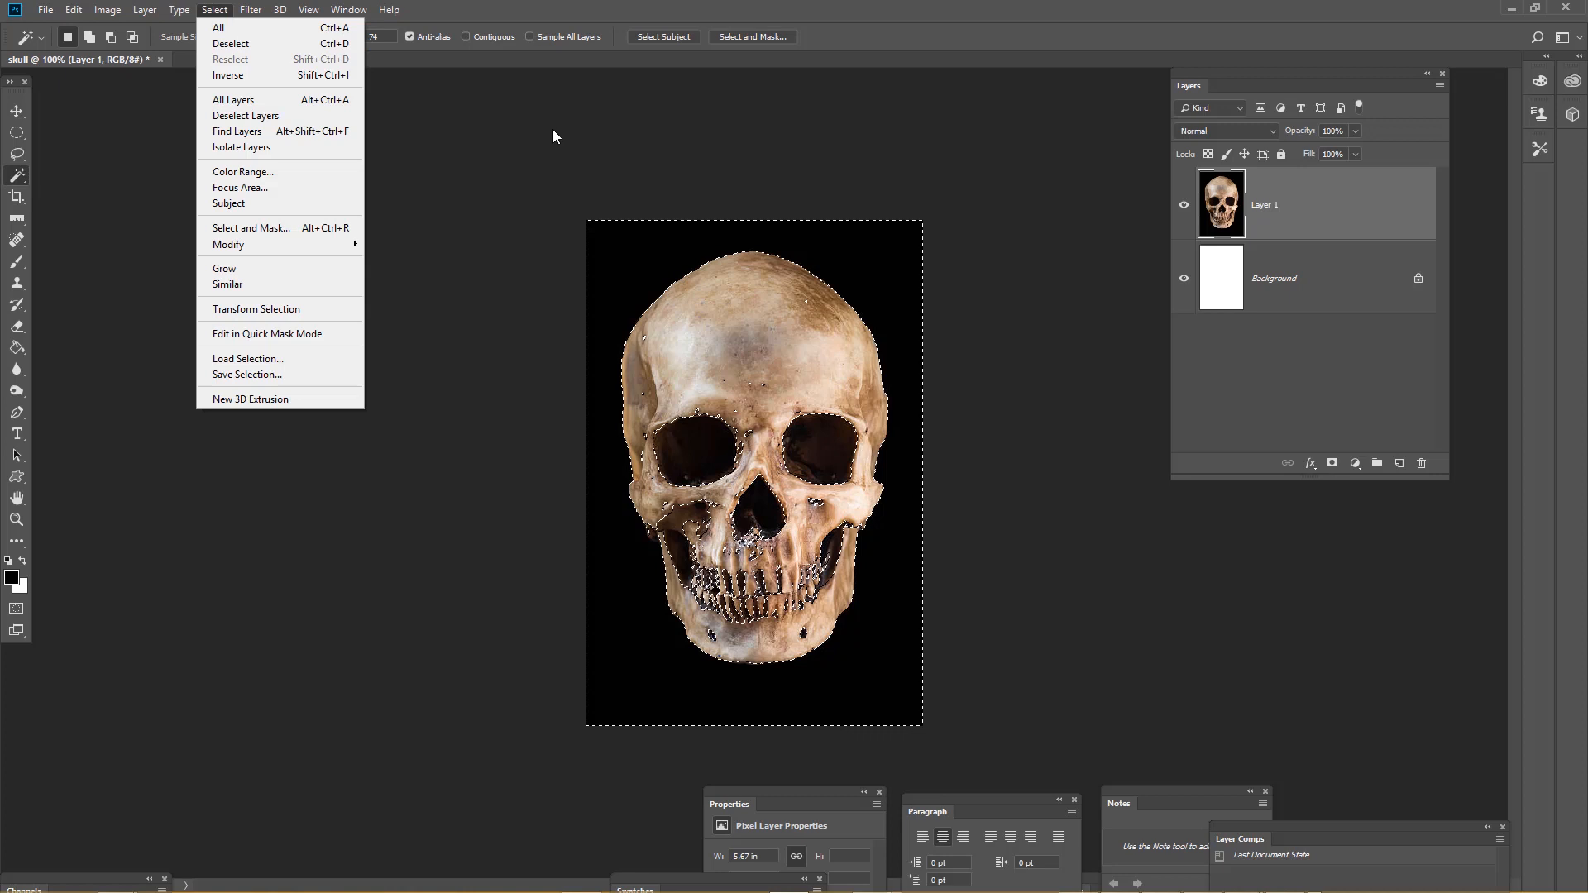
click(307, 47)
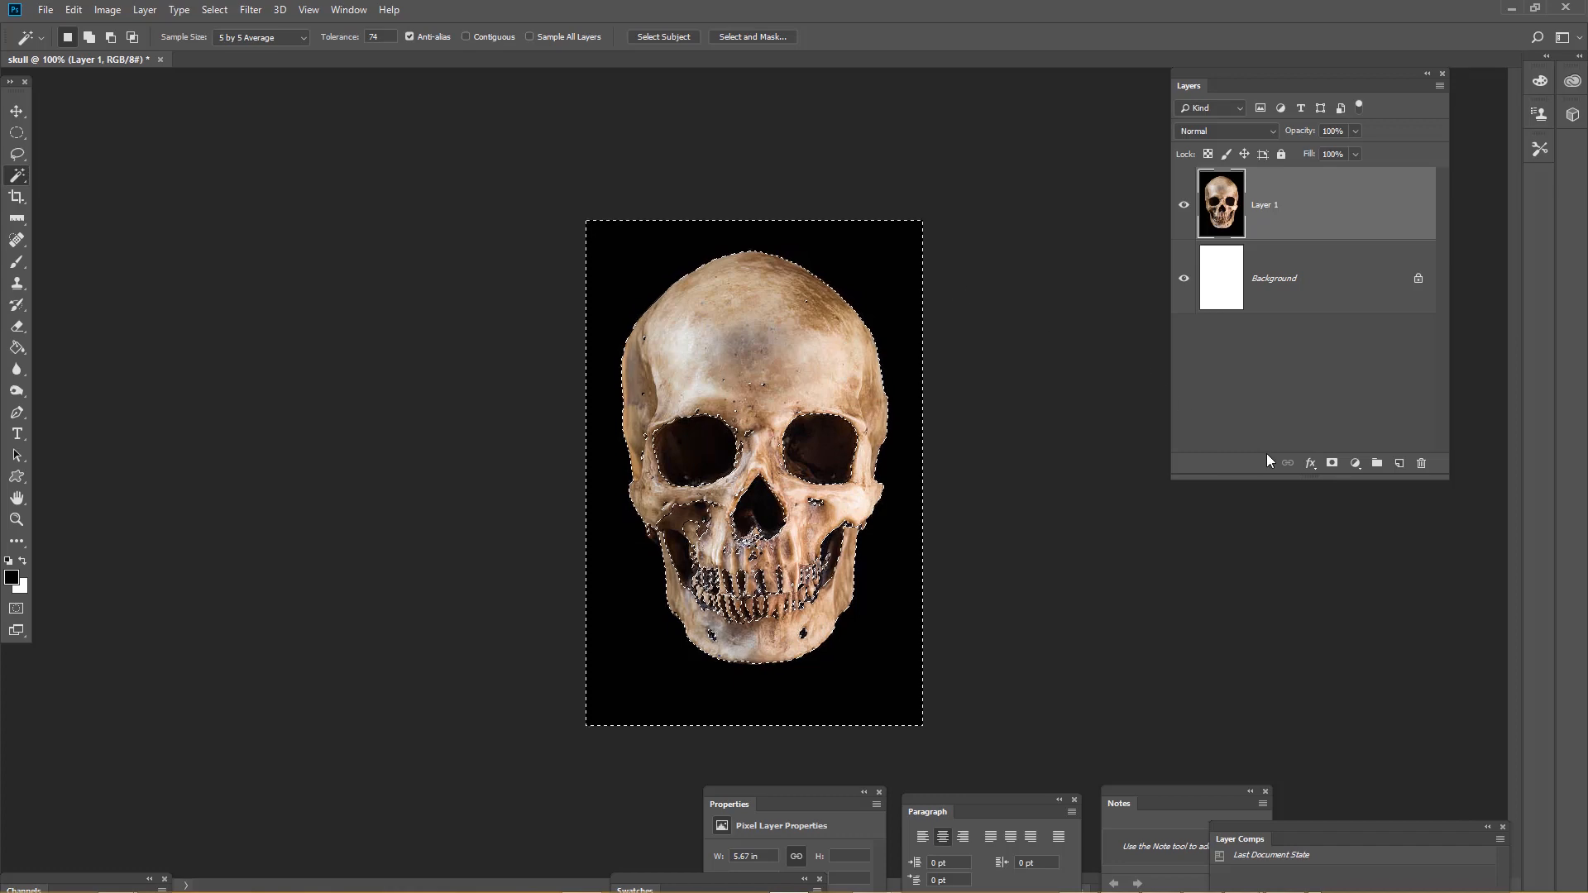
Add a layer mask to the skull layer that hides the black background
click(1333, 465)
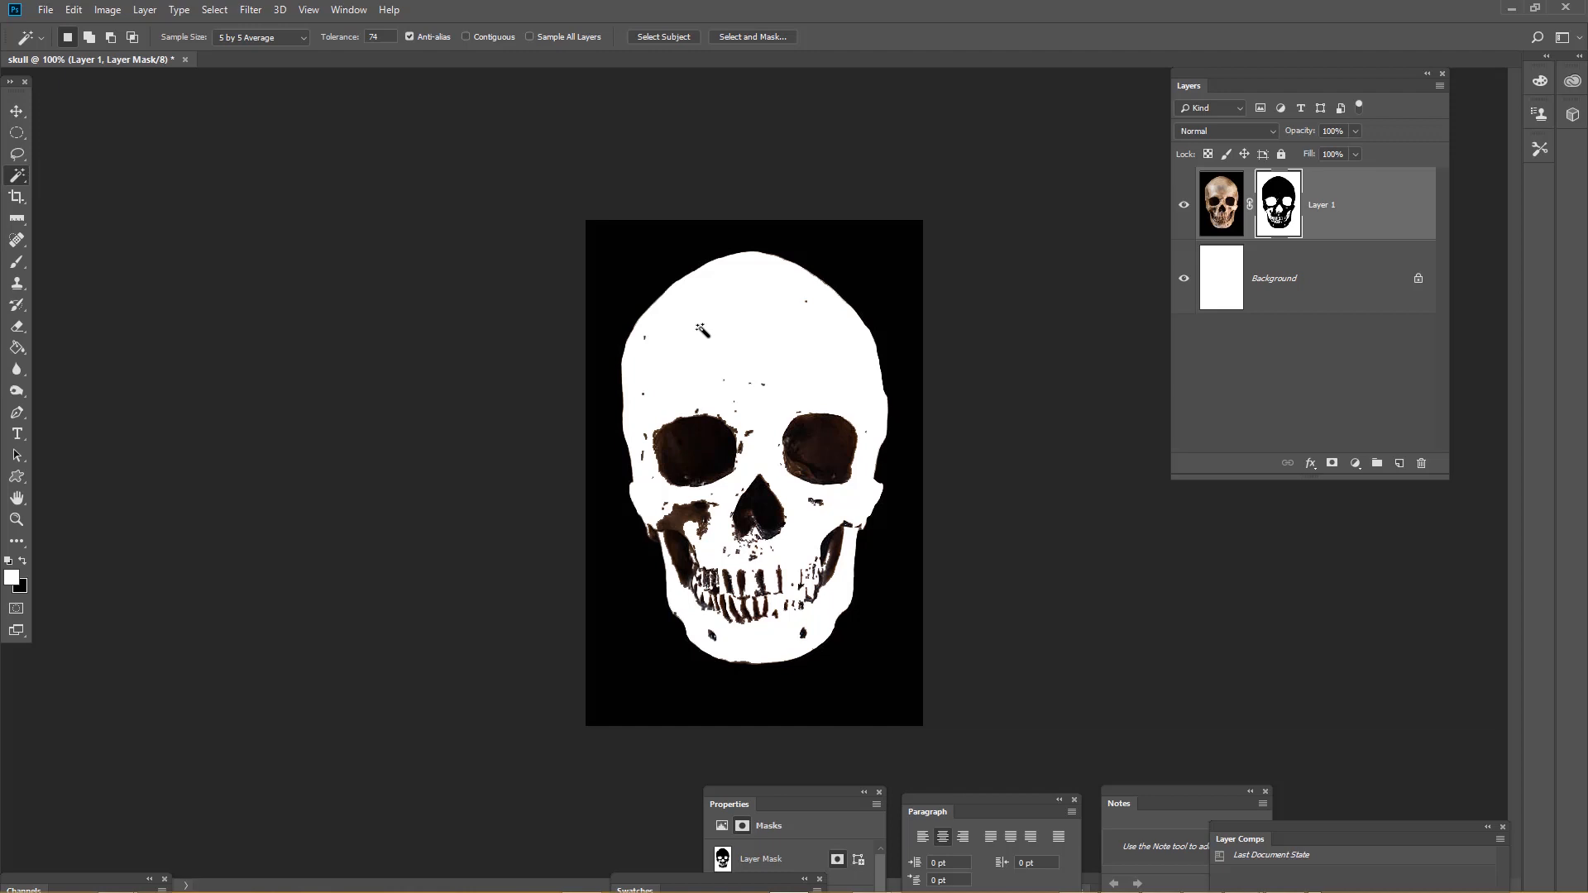
key(ctrl+z)
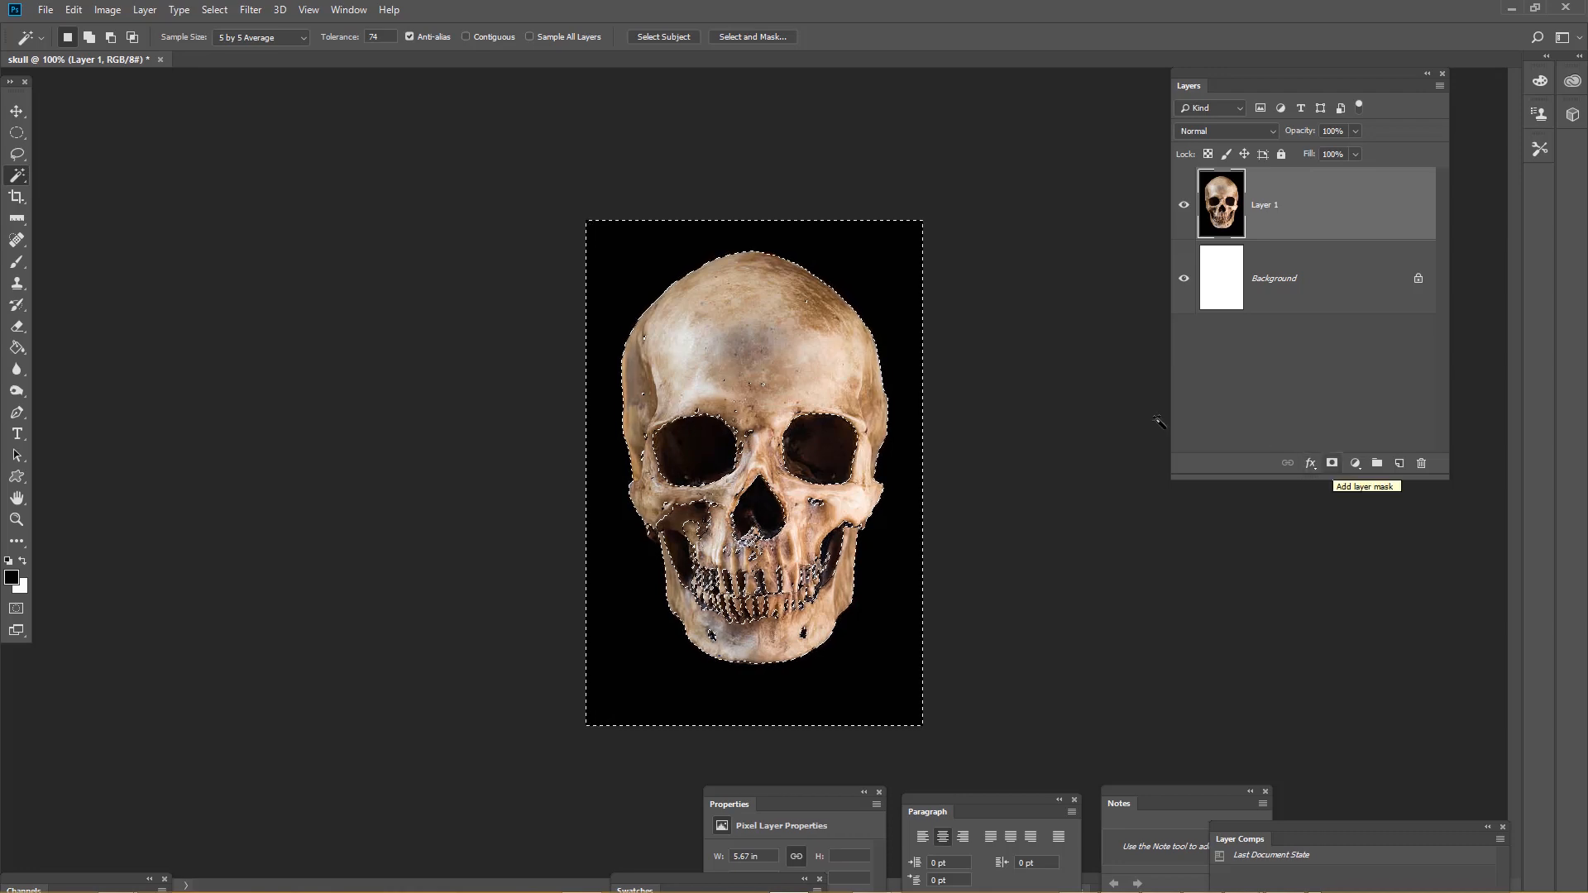
key(alt)
alt+click(1332, 463)
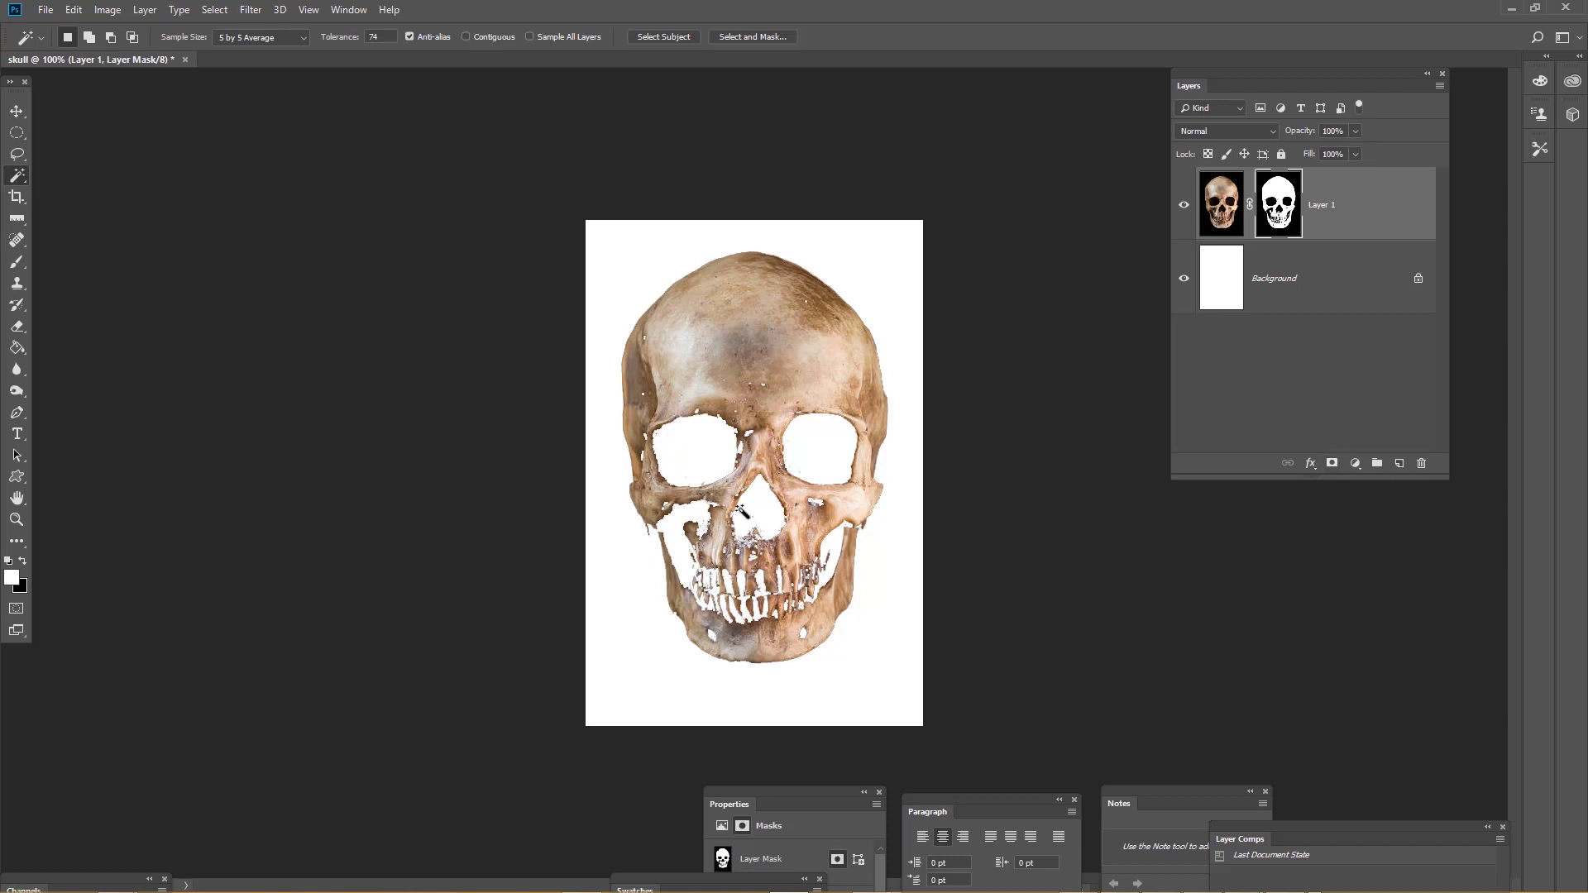
Open Select and Mask on the layer mask and set Smooth to 10 and Radius to 12 px with Smart Radius
ctrl+click(761, 501)
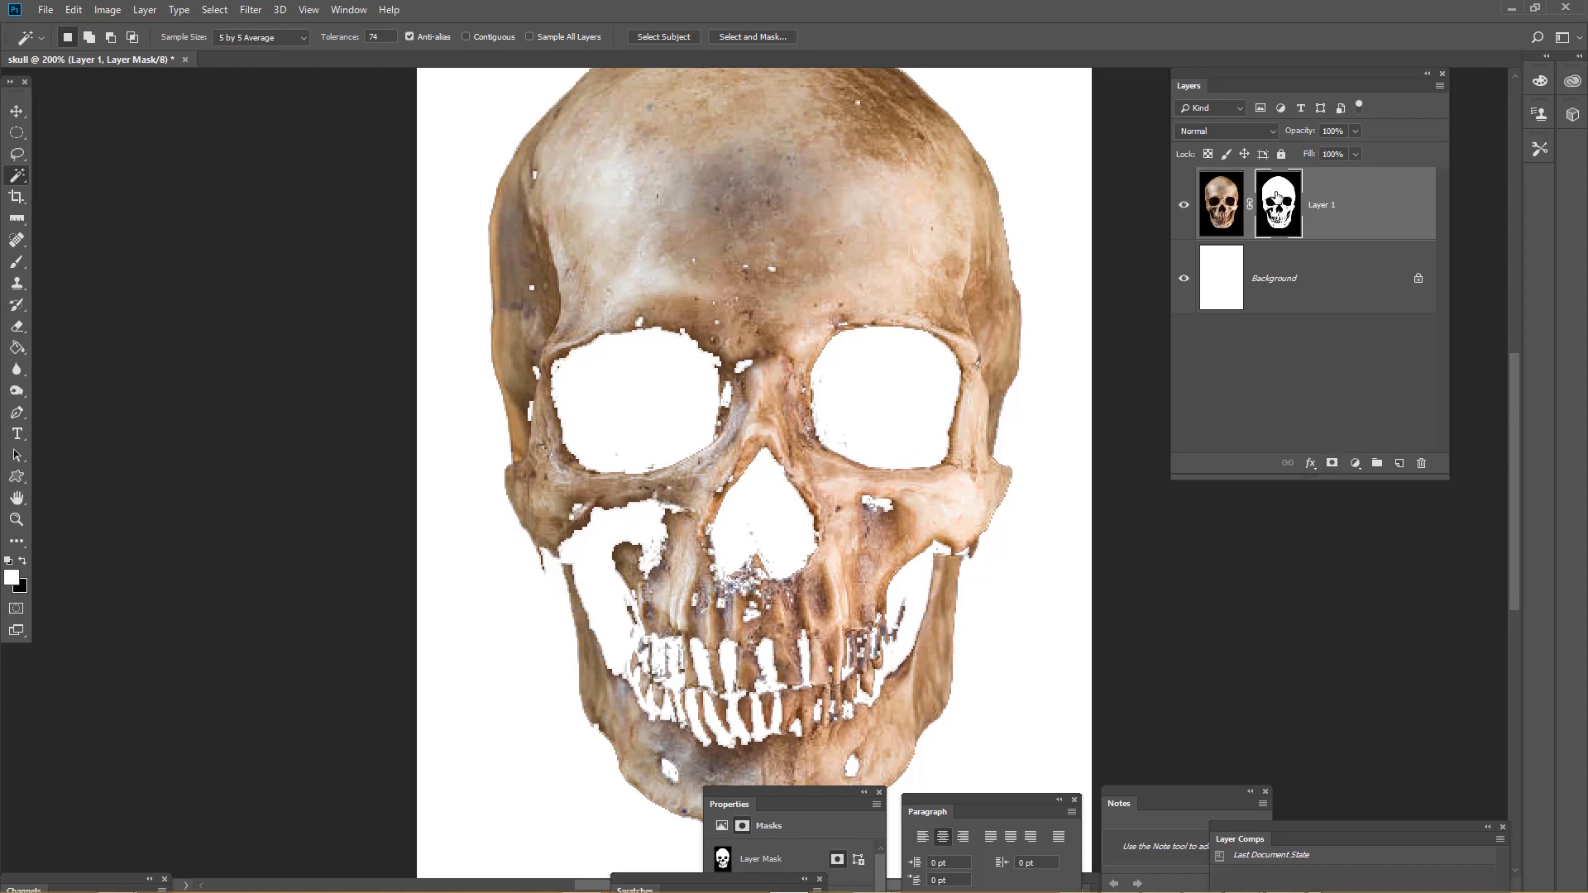
double_click(1279, 206)
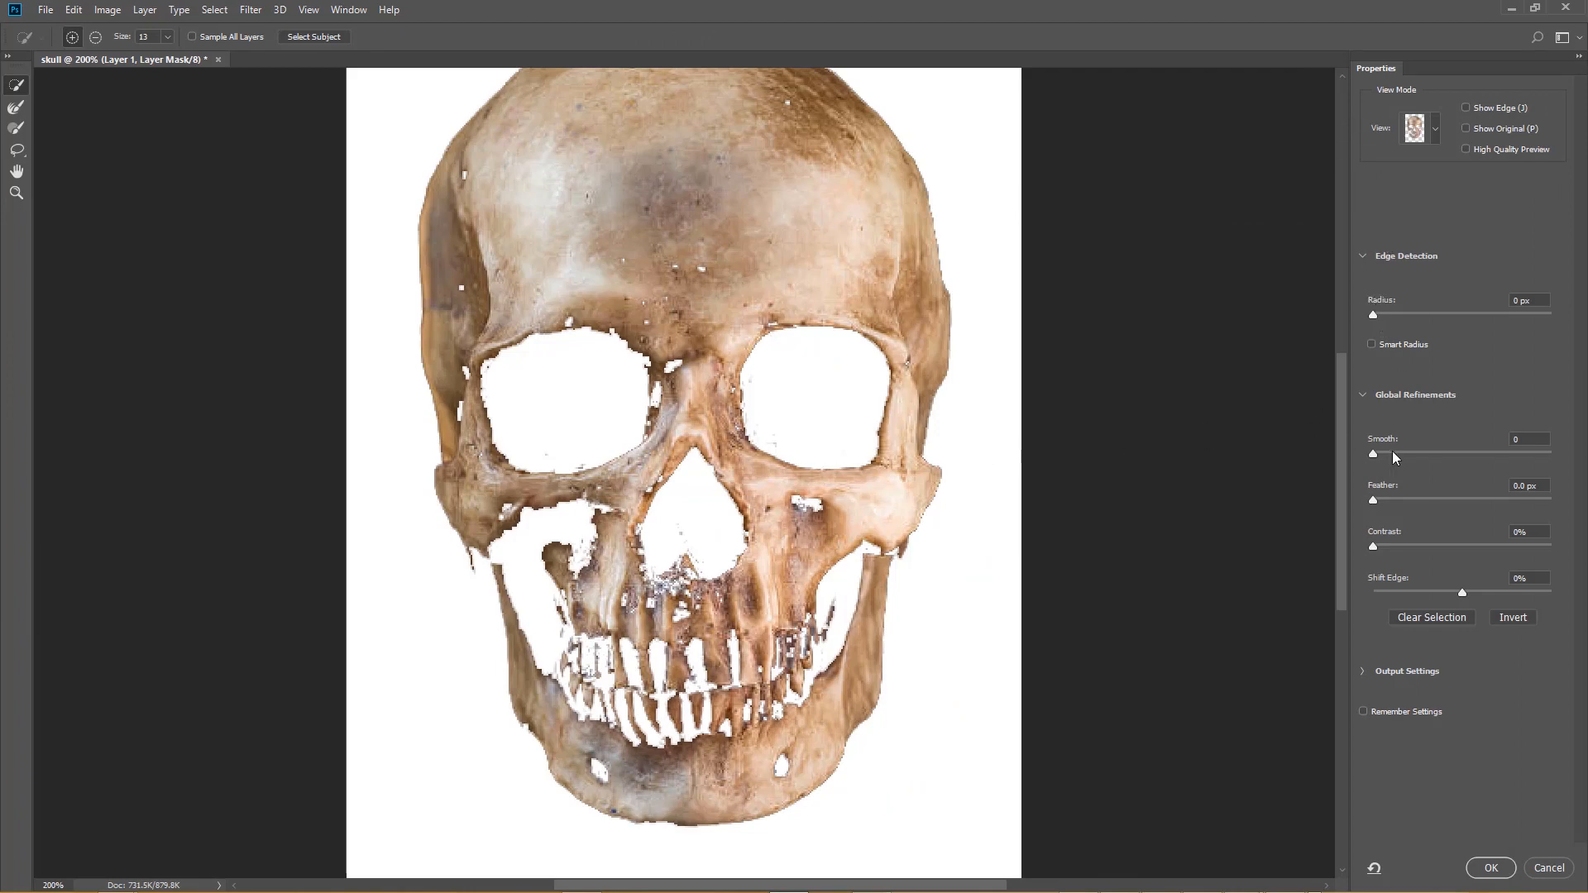
drag(1373, 452, 1392, 454)
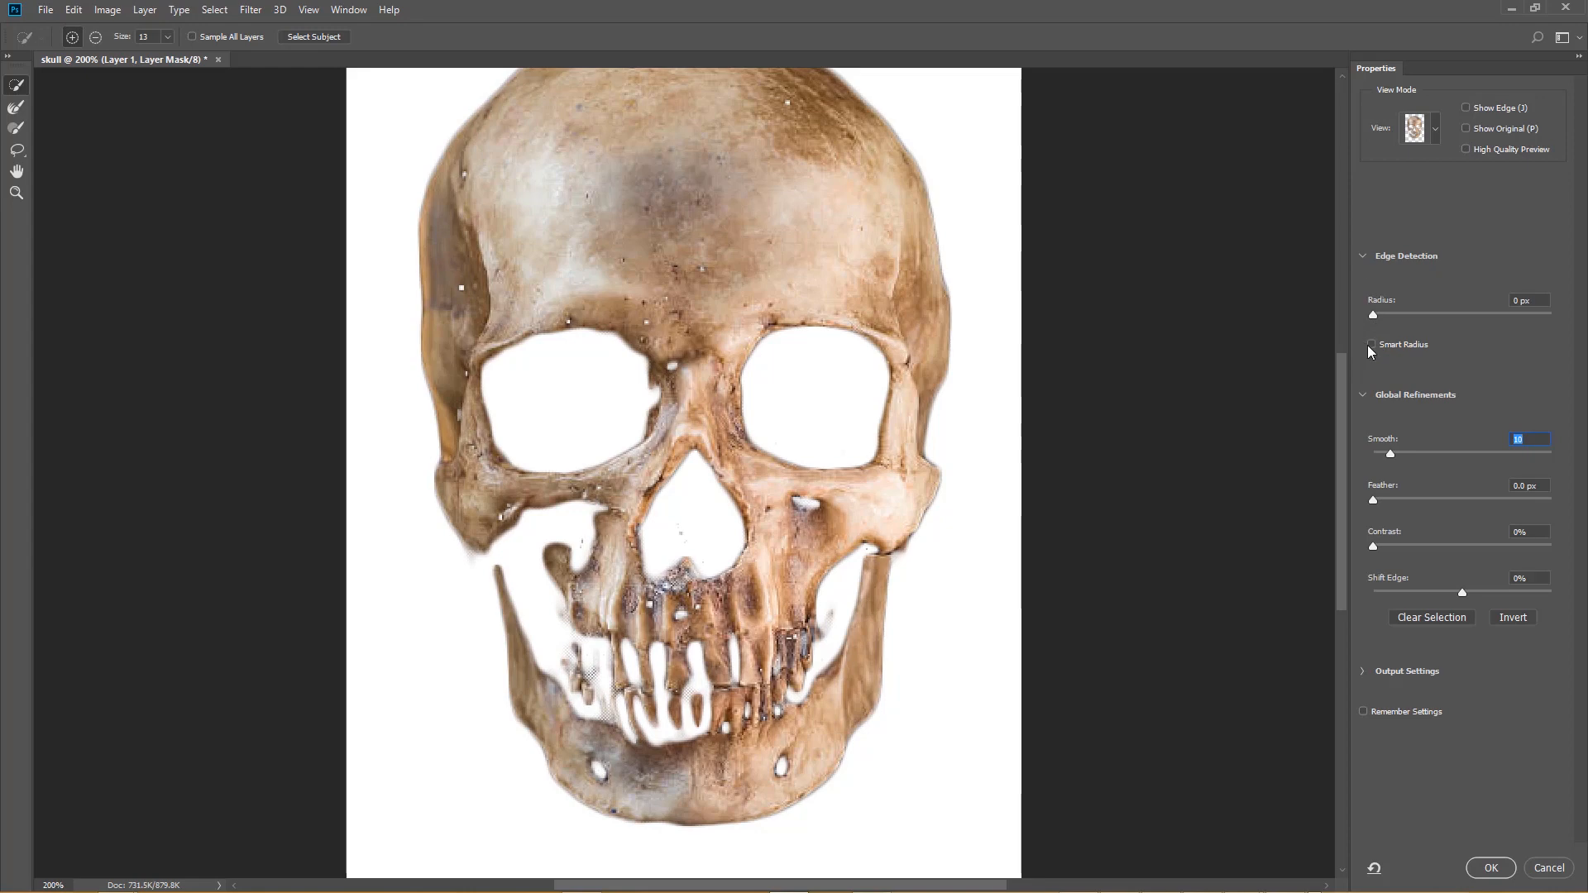
drag(1373, 314, 1448, 321)
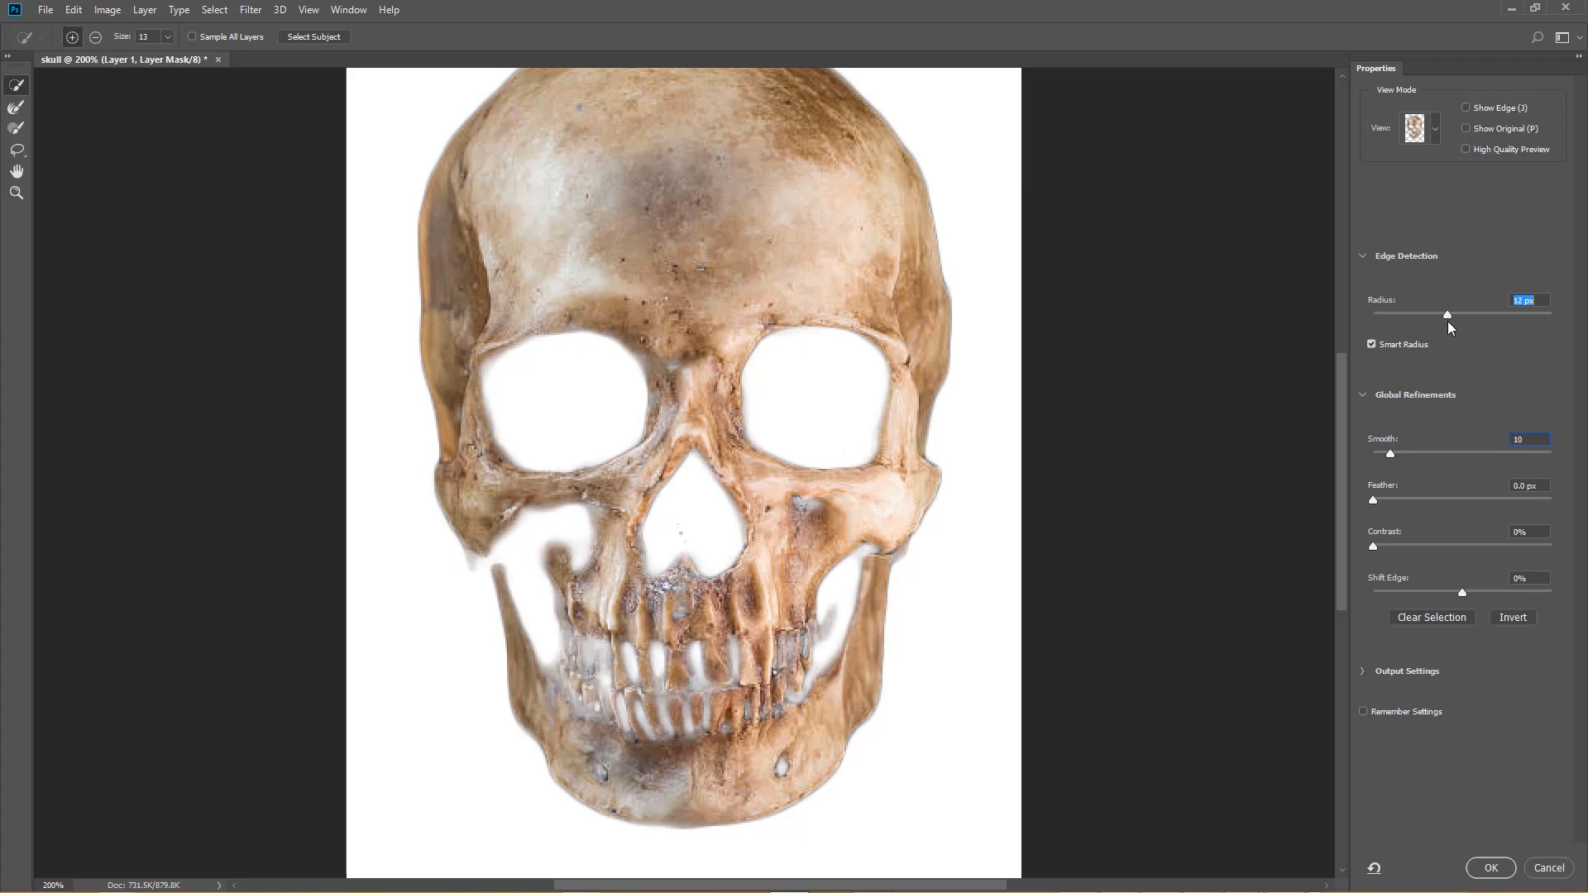
Set Feather to 3.1 px, Contrast to 22% and Shift Edge to +30%, then apply the refinement
drag(1374, 500, 1407, 498)
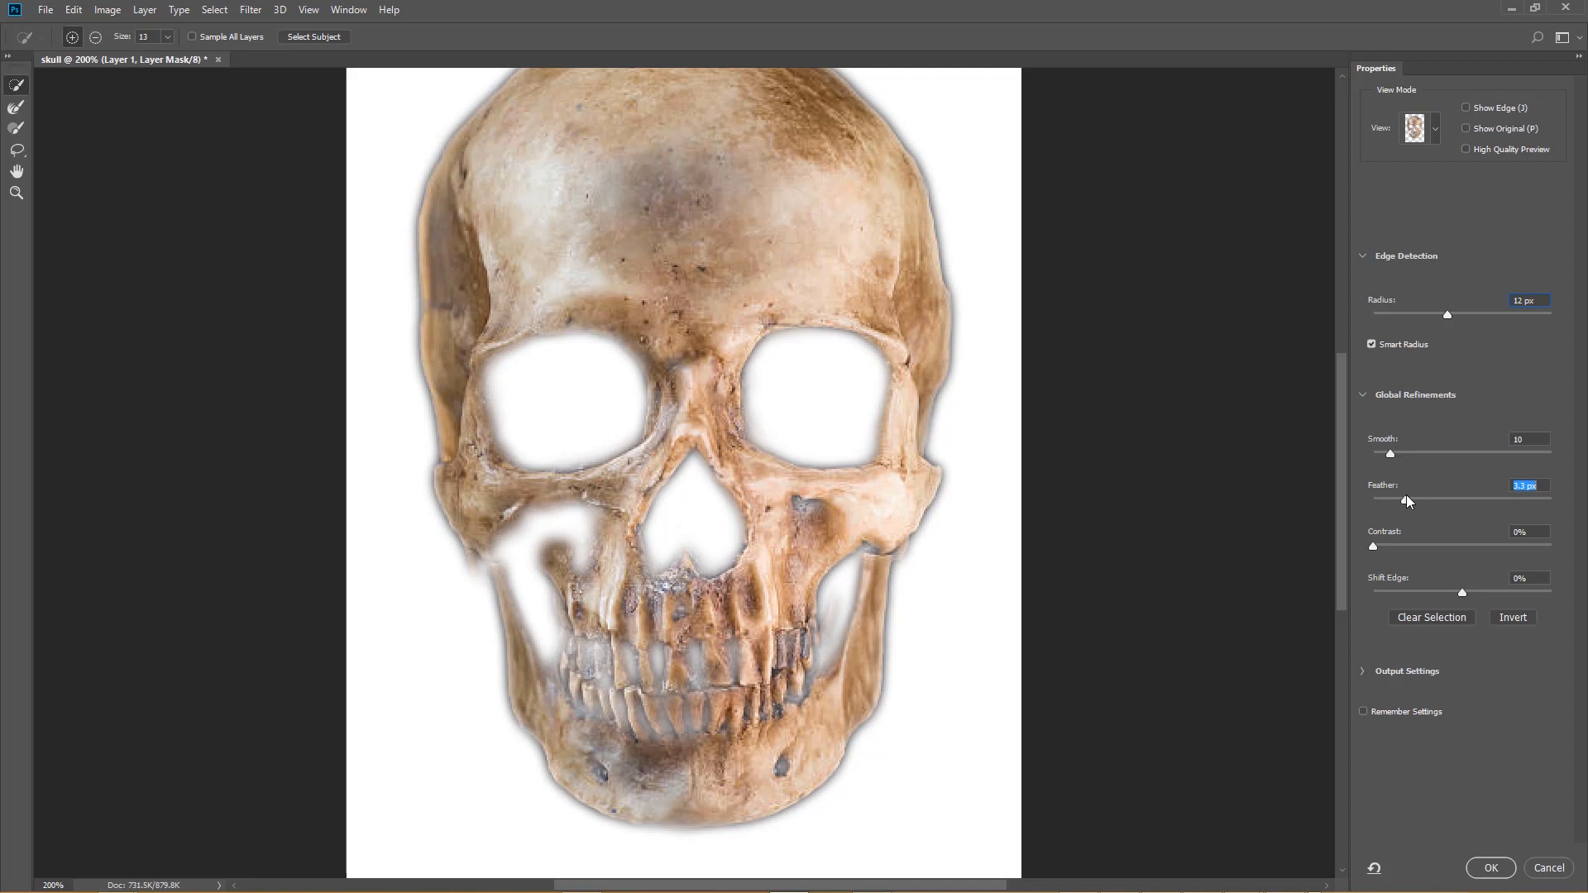
drag(1407, 497, 1412, 535)
drag(1463, 591, 1490, 593)
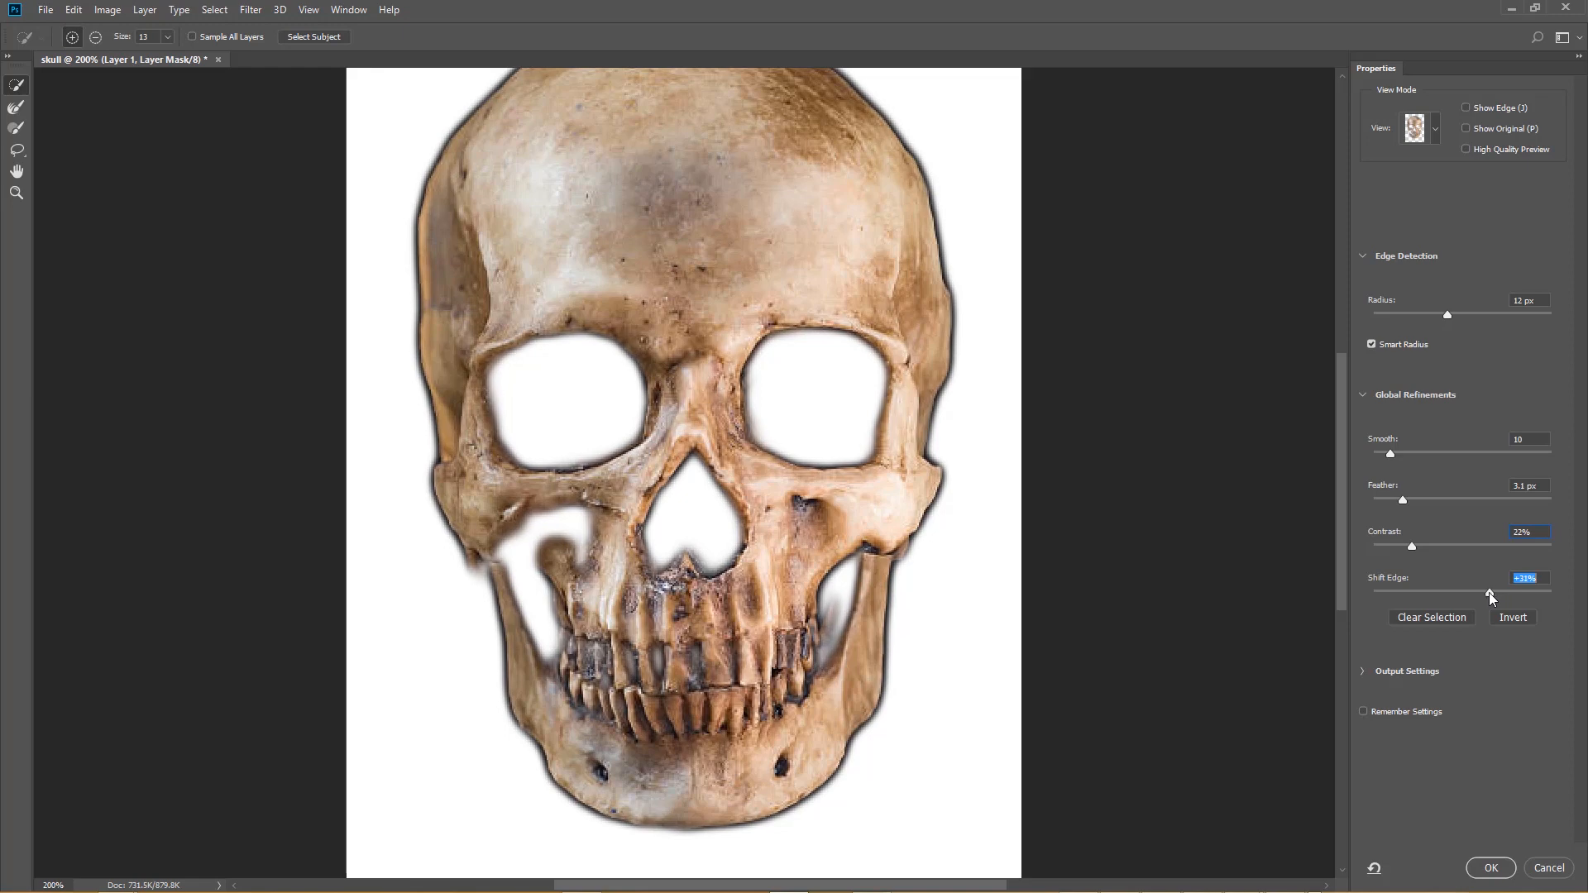
click(1494, 867)
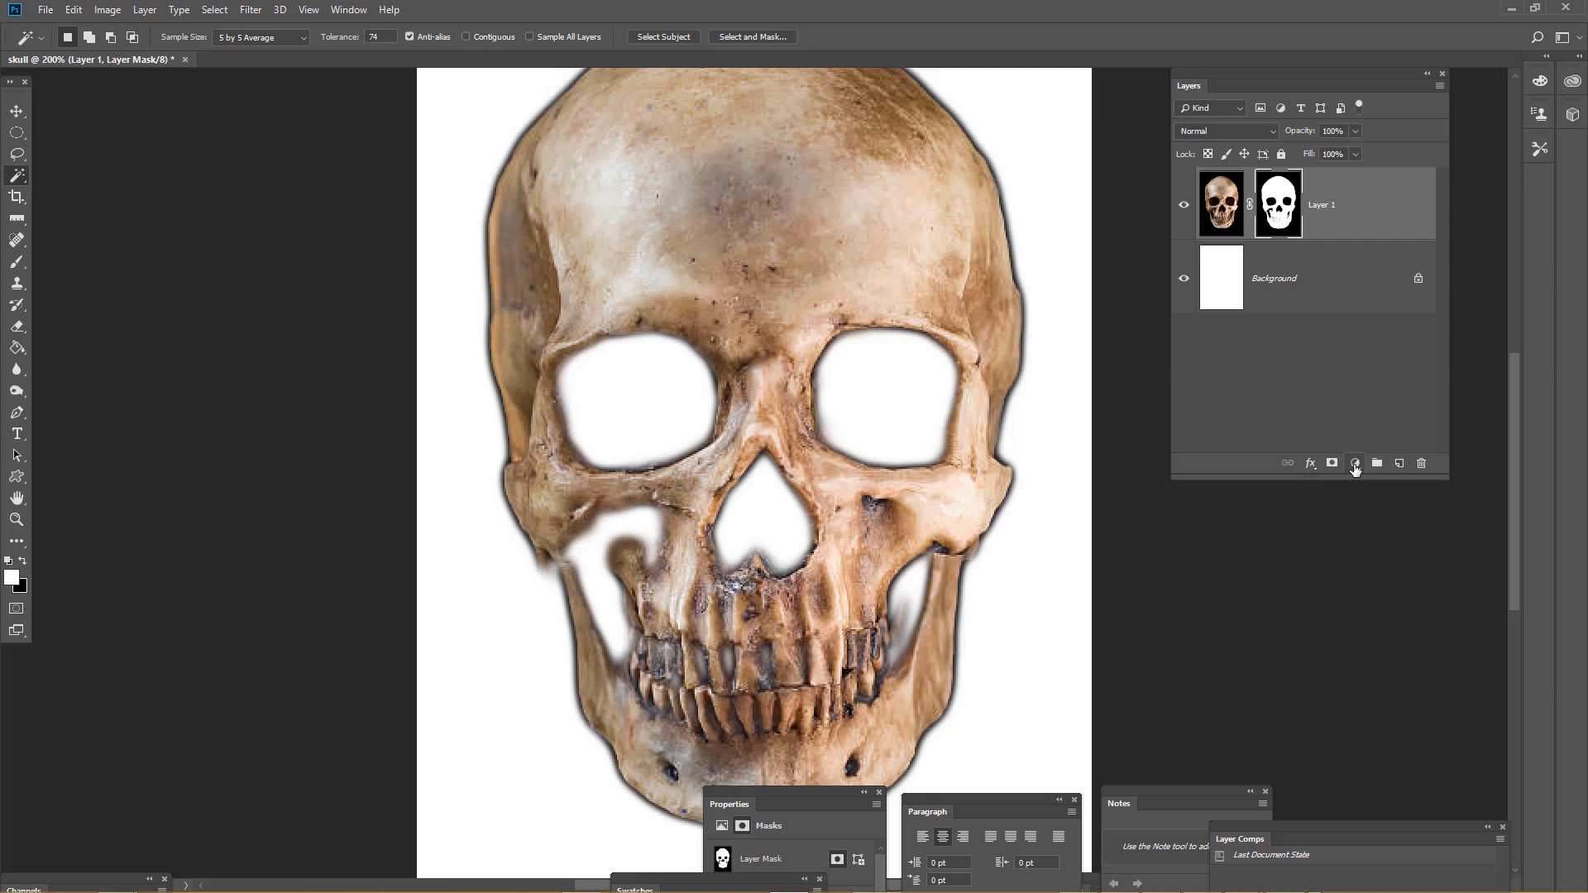
Add a Solid Color fill layer in red, fa0808
click(1355, 464)
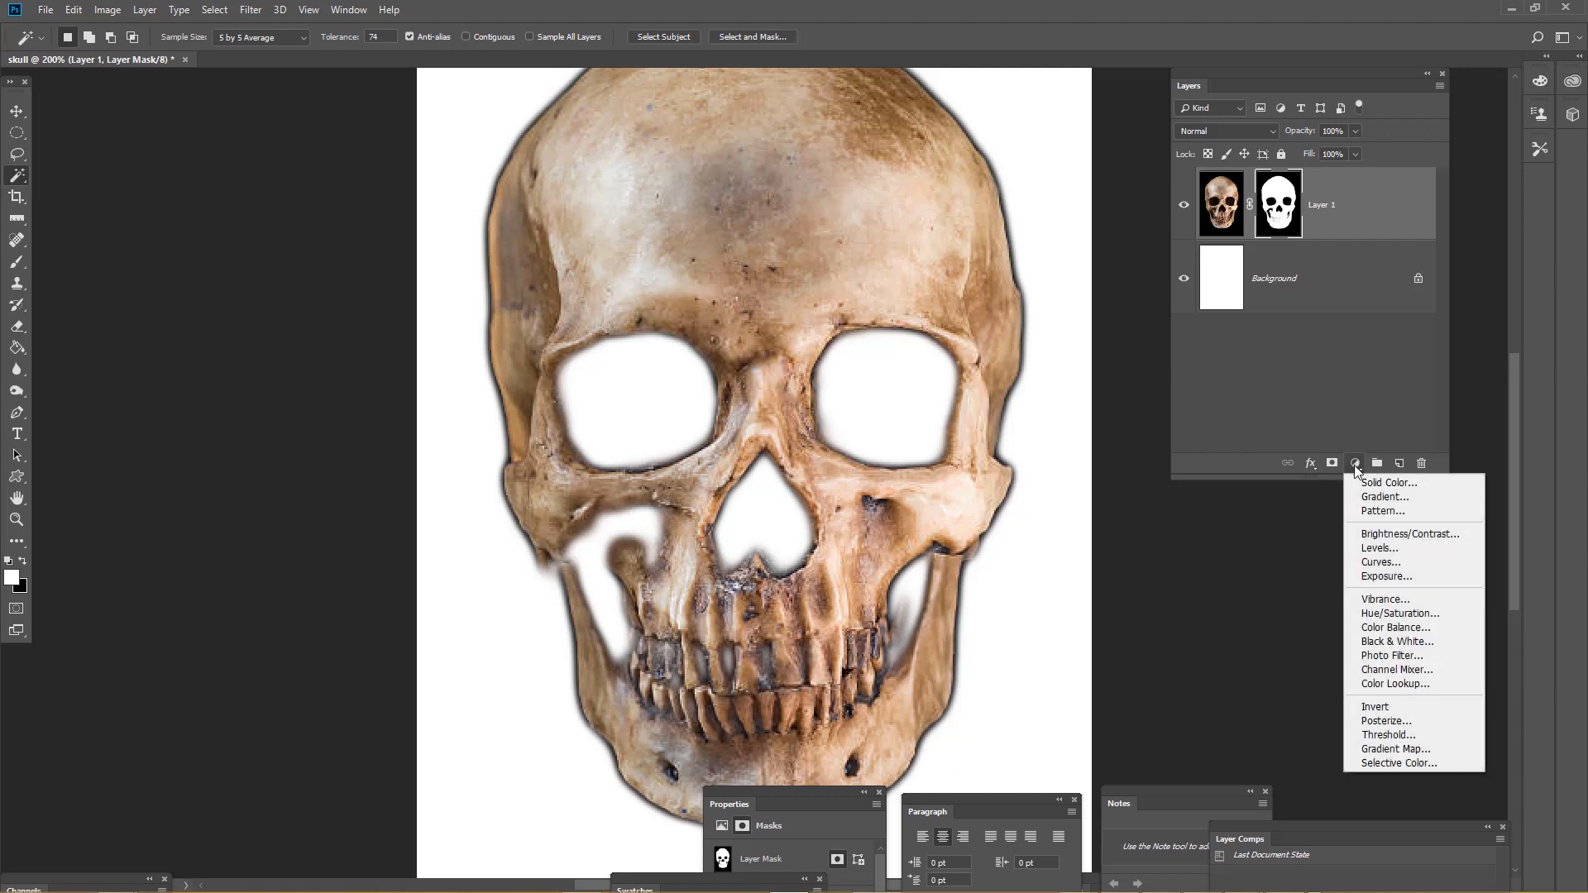
click(1370, 485)
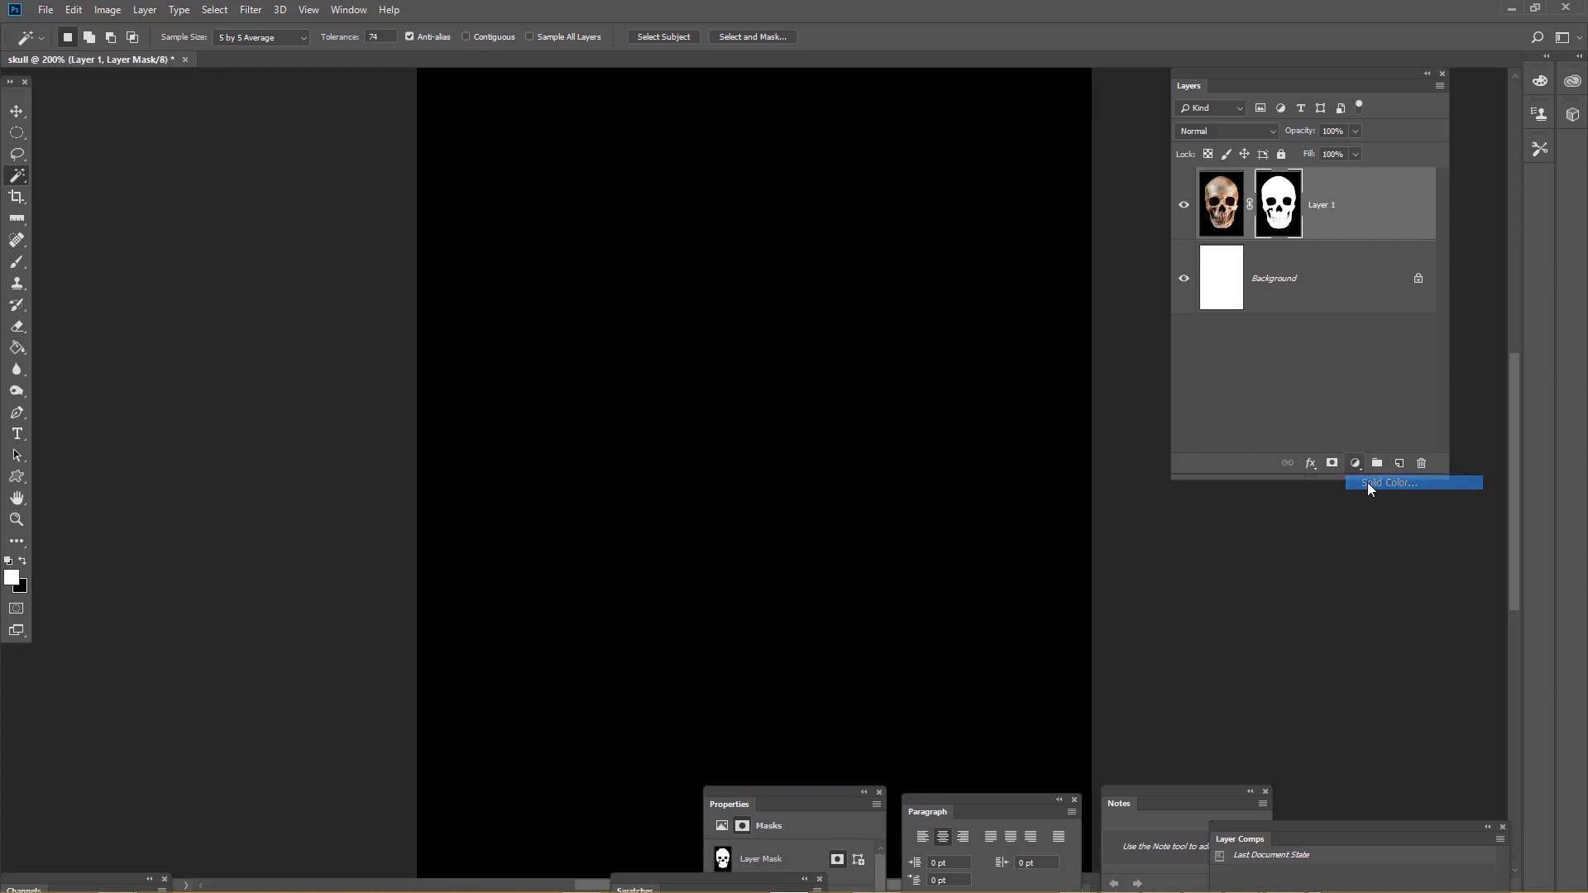
click(1136, 155)
drag(1135, 155, 1132, 172)
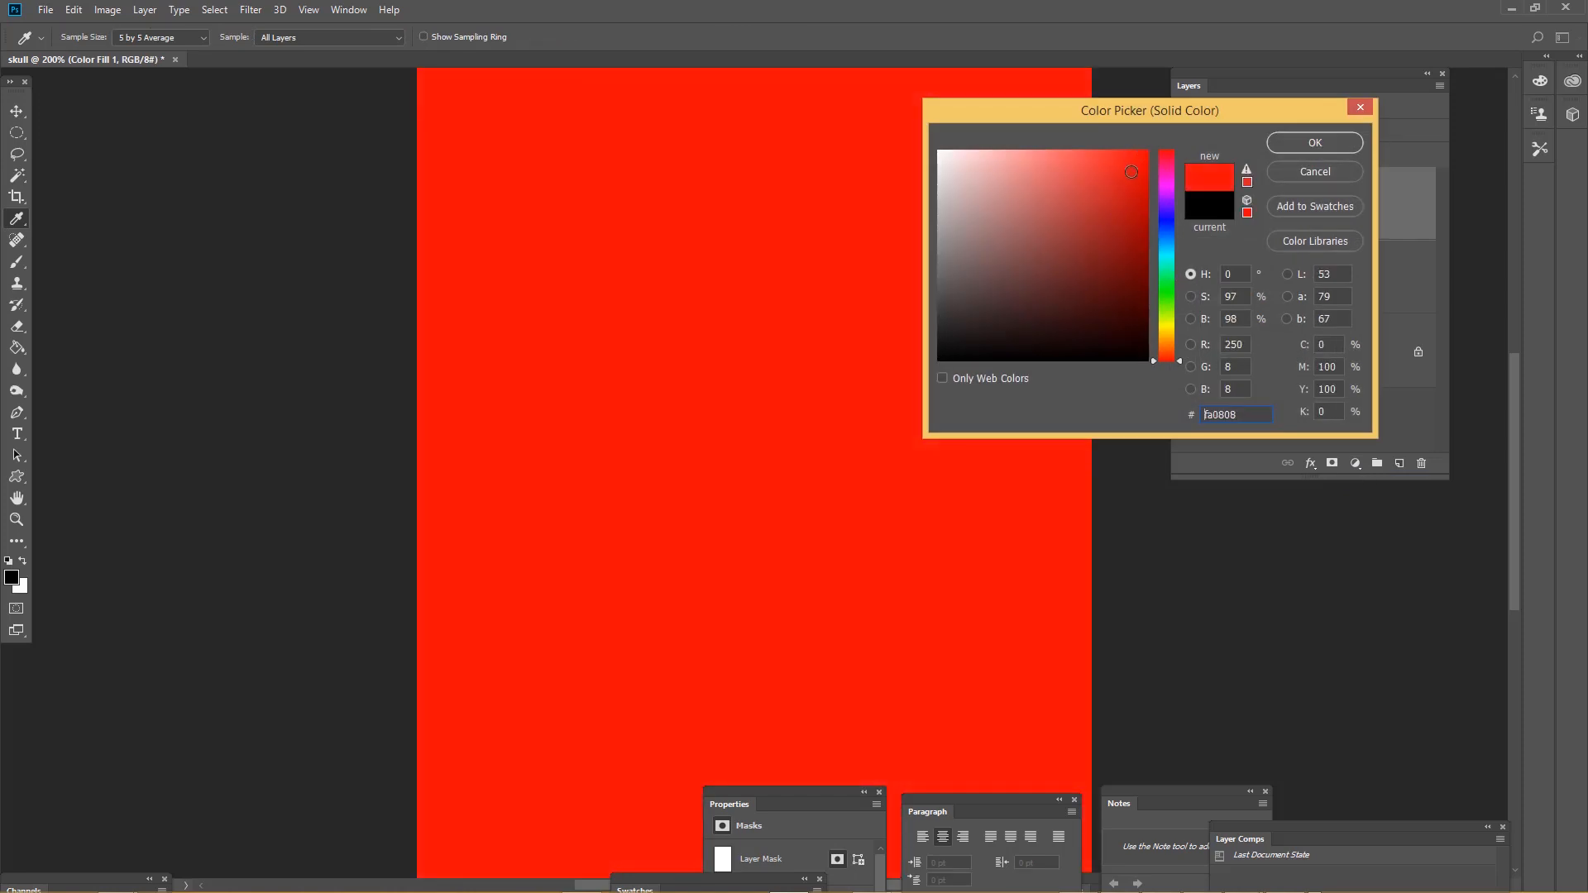
click(1299, 134)
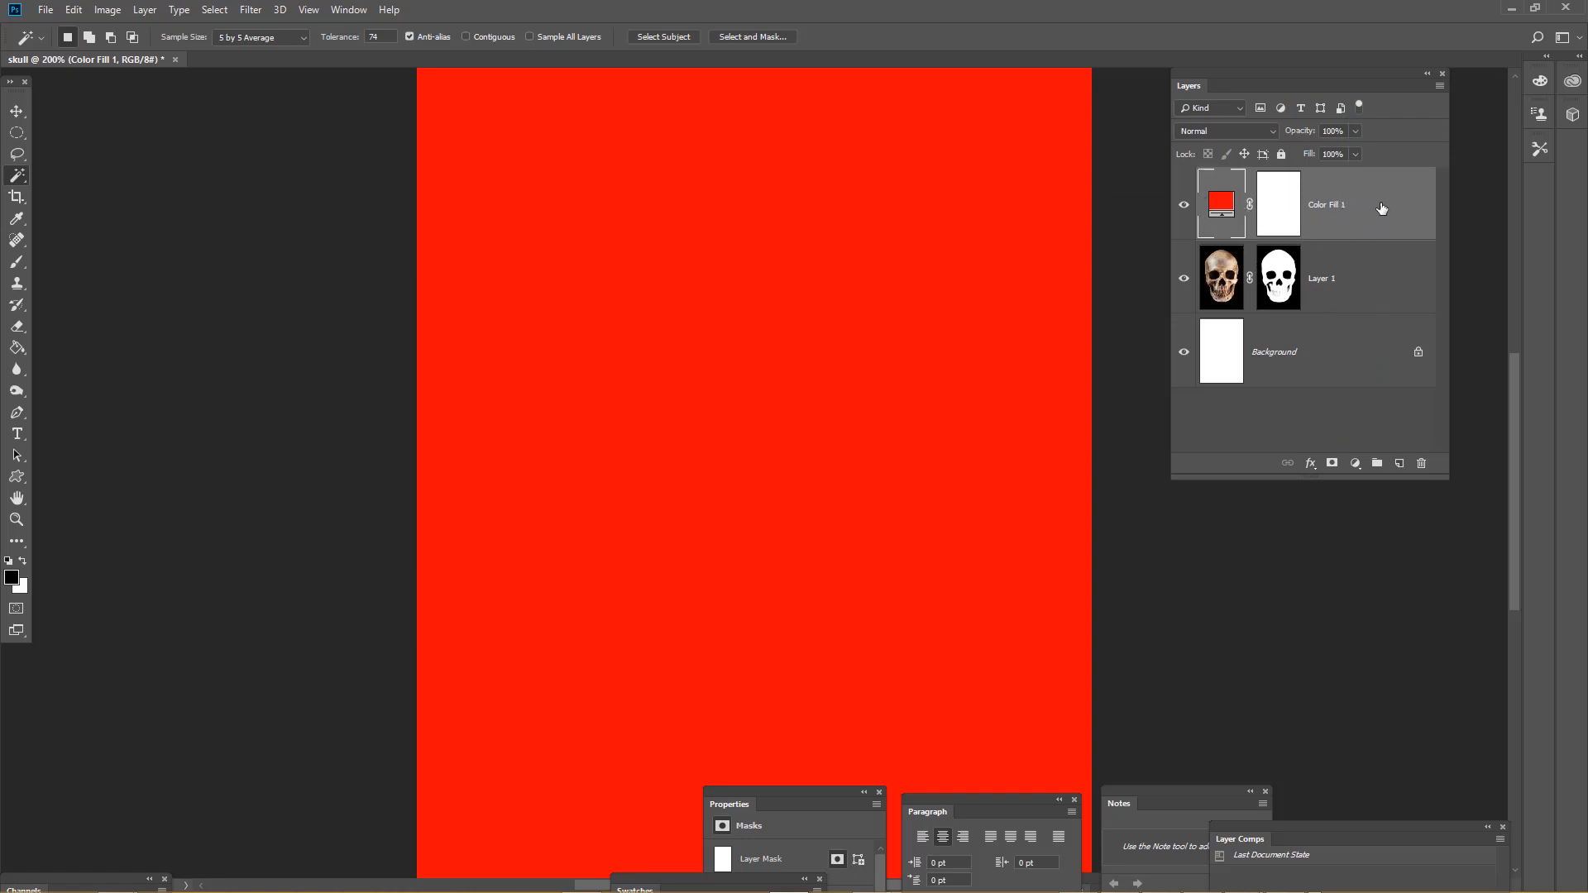
Move the Color Fill 1 layer below the skull layer
drag(1381, 208, 1406, 312)
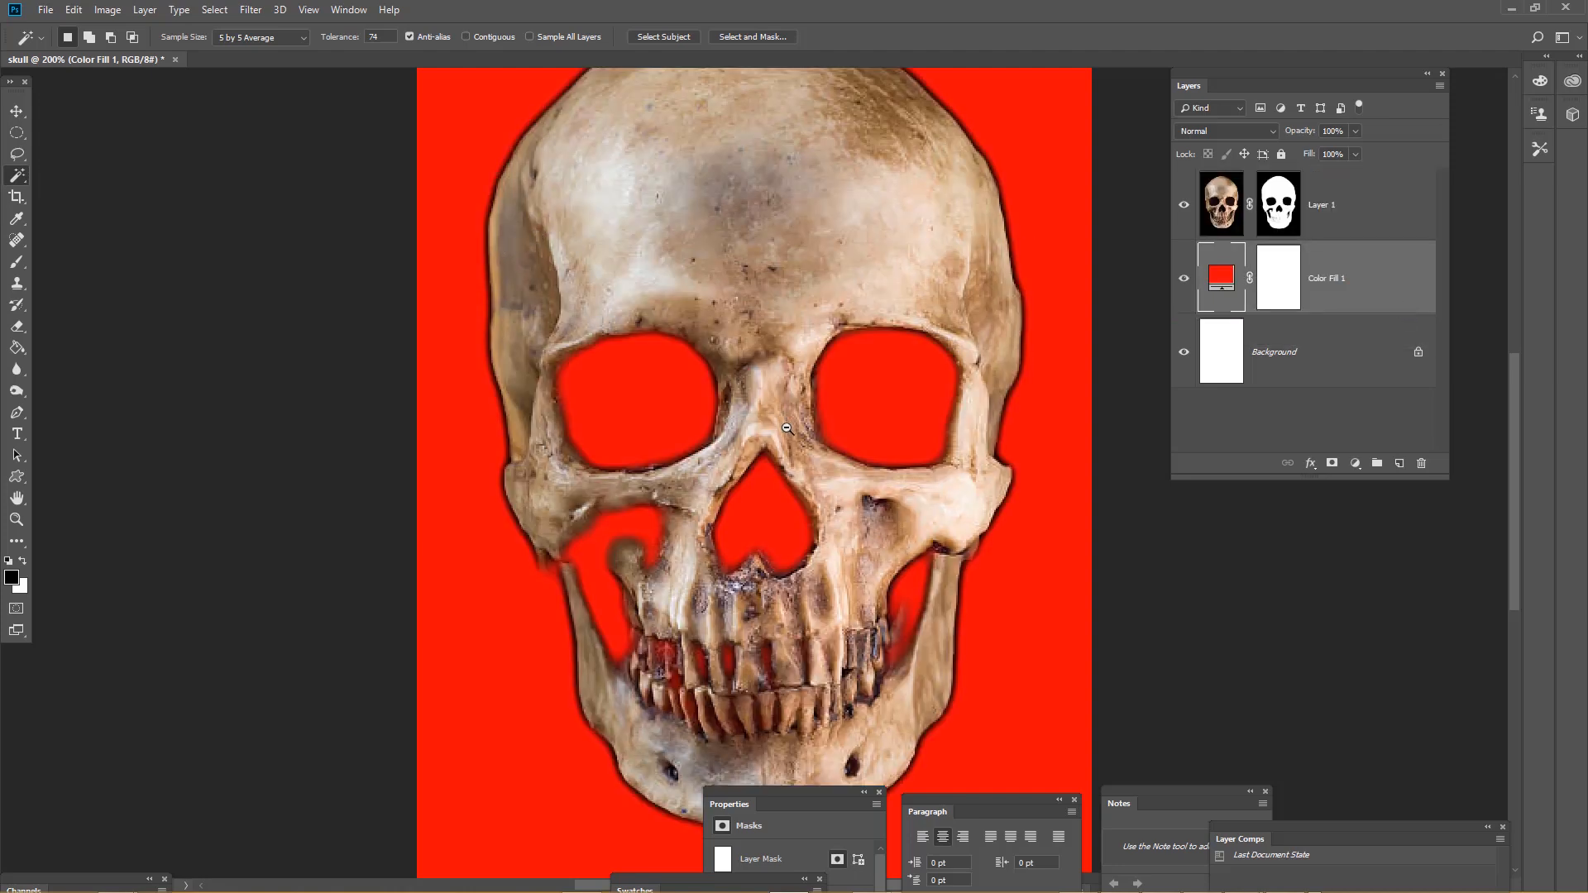
alt+click(838, 413)
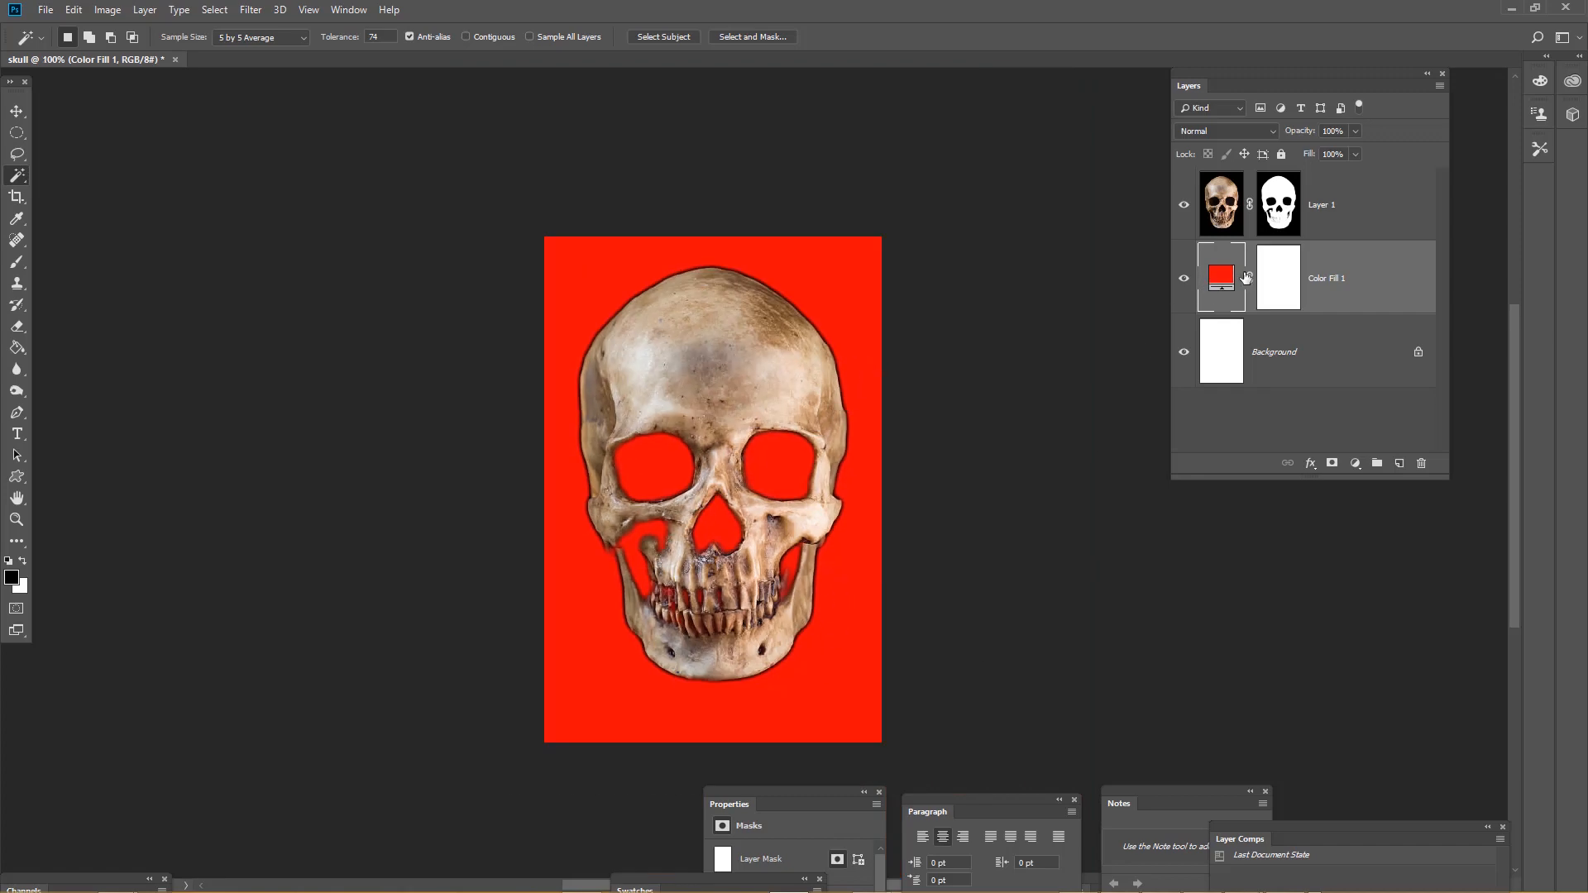
Change the fill layer's colour to green, 32ea14
double_click(1223, 279)
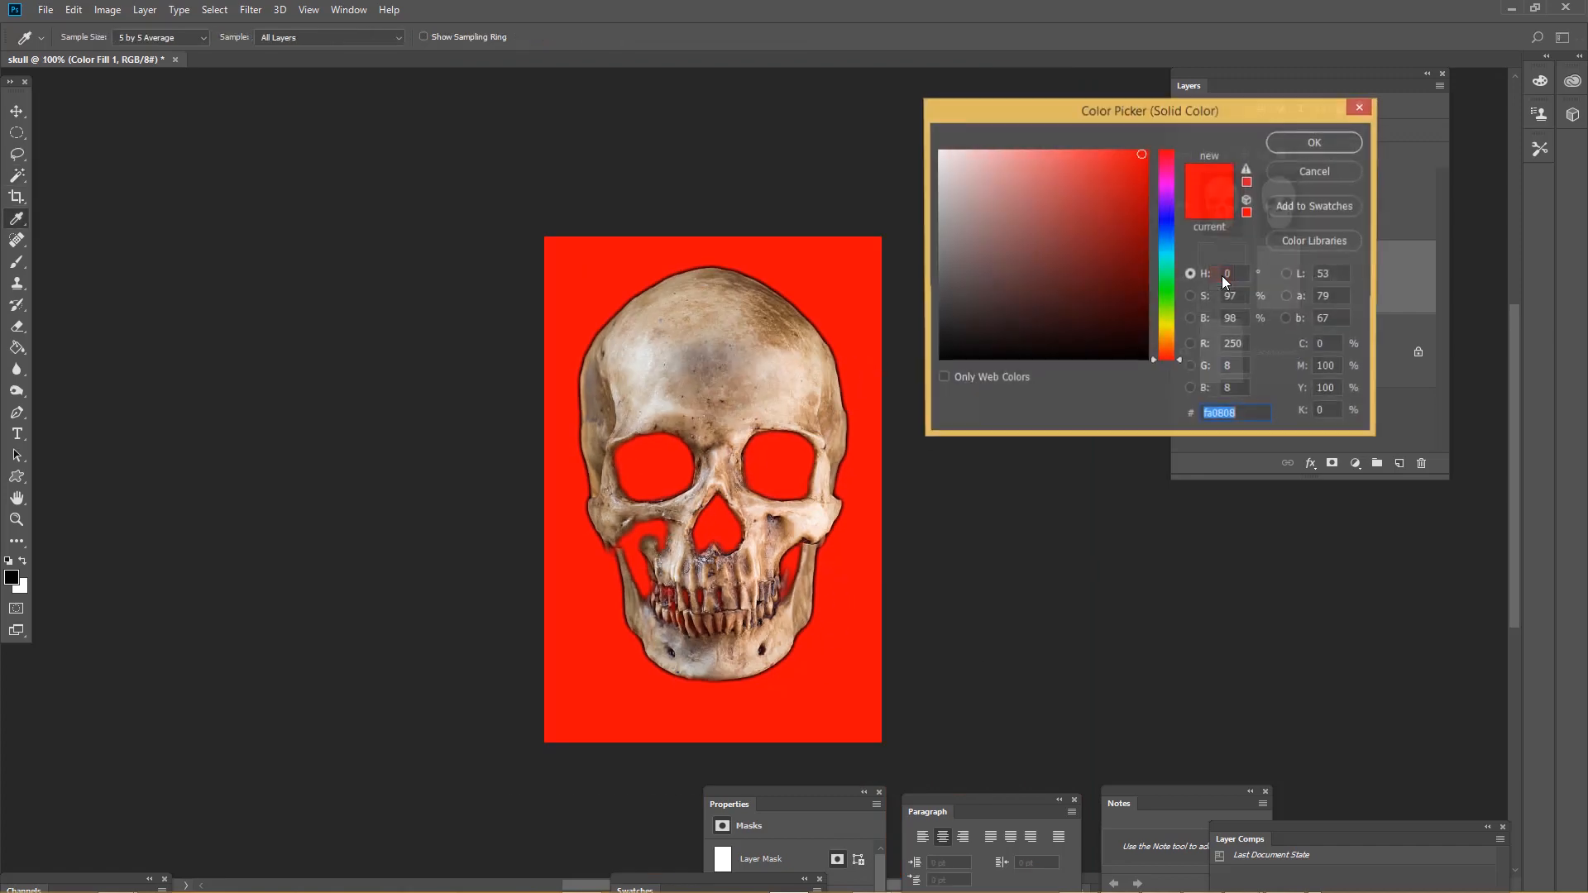
mouse_move(1138, 274)
mouse_down()
mouse_move(1105, 286)
mouse_move(1105, 199)
mouse_move(1134, 161)
mouse_move(1169, 331)
mouse_move(1159, 295)
mouse_up()
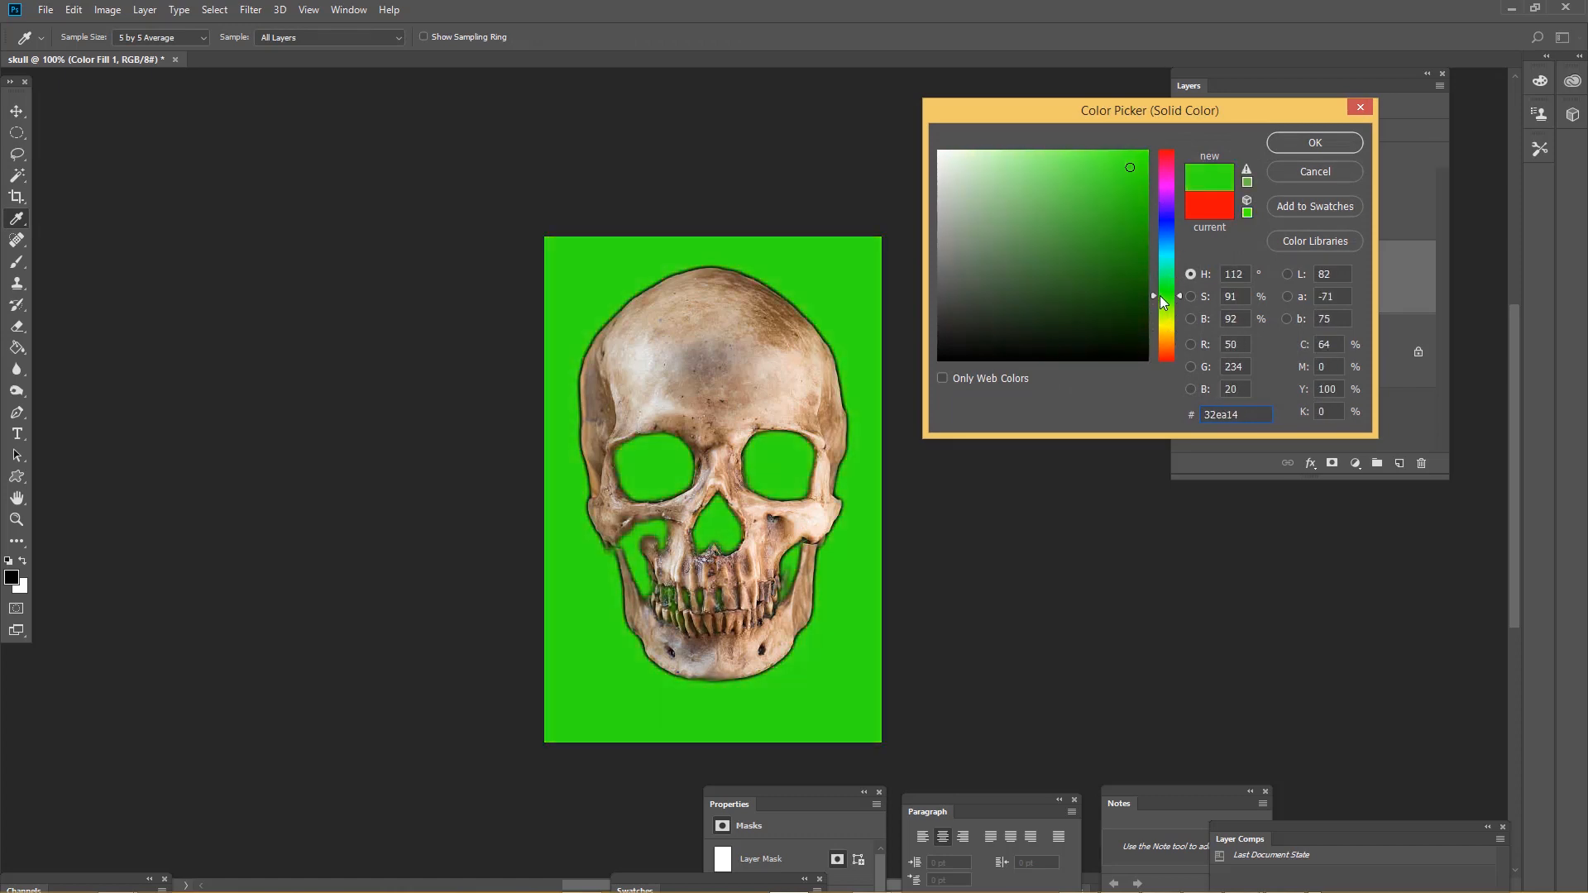
click(1278, 140)
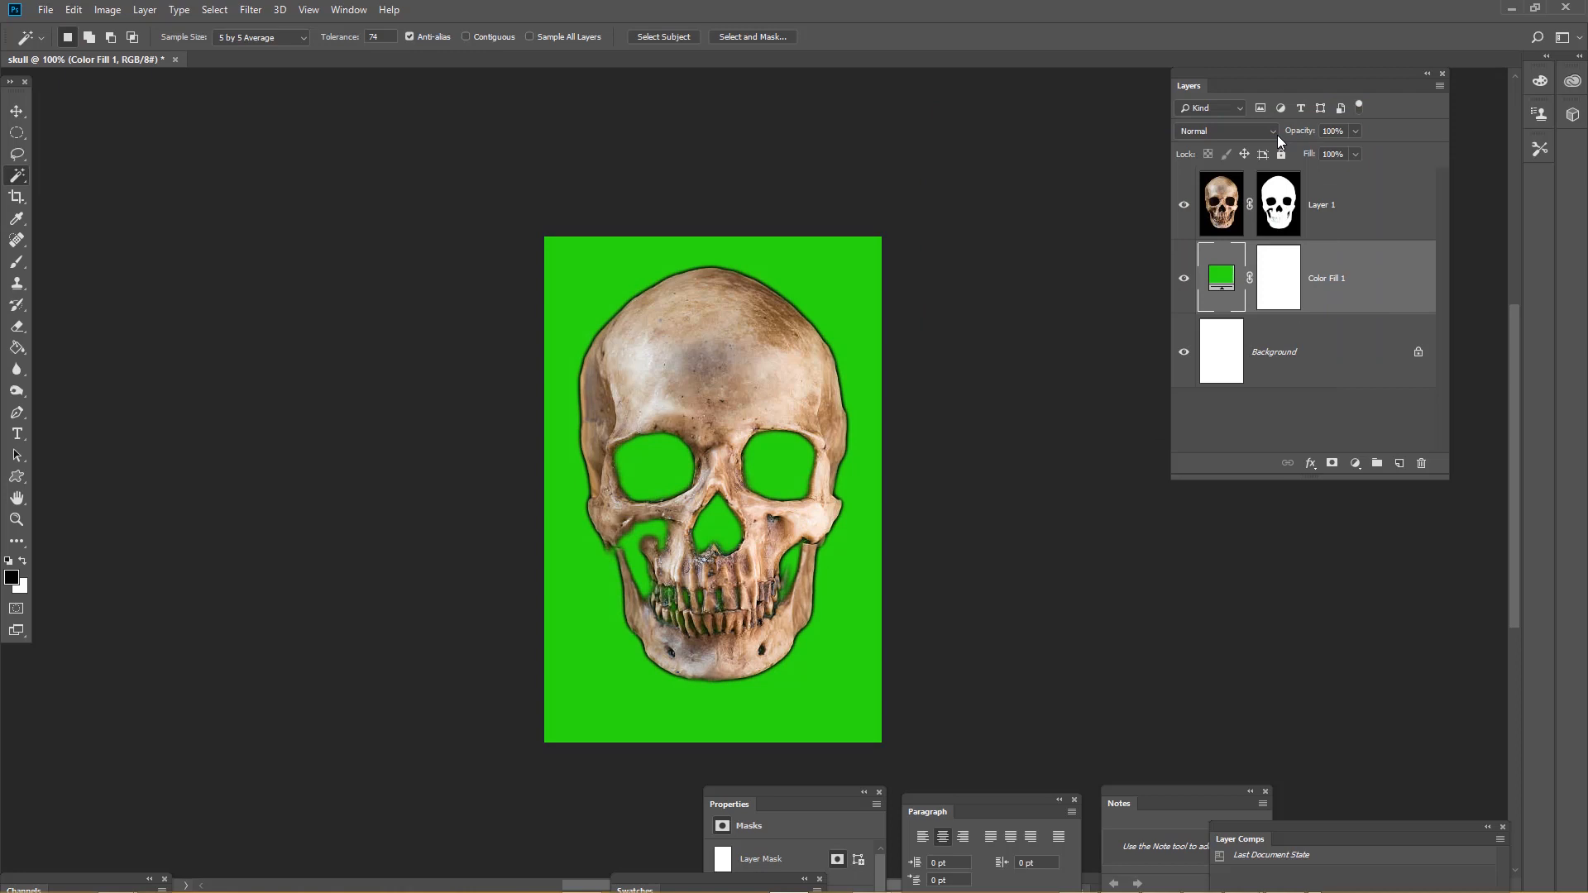